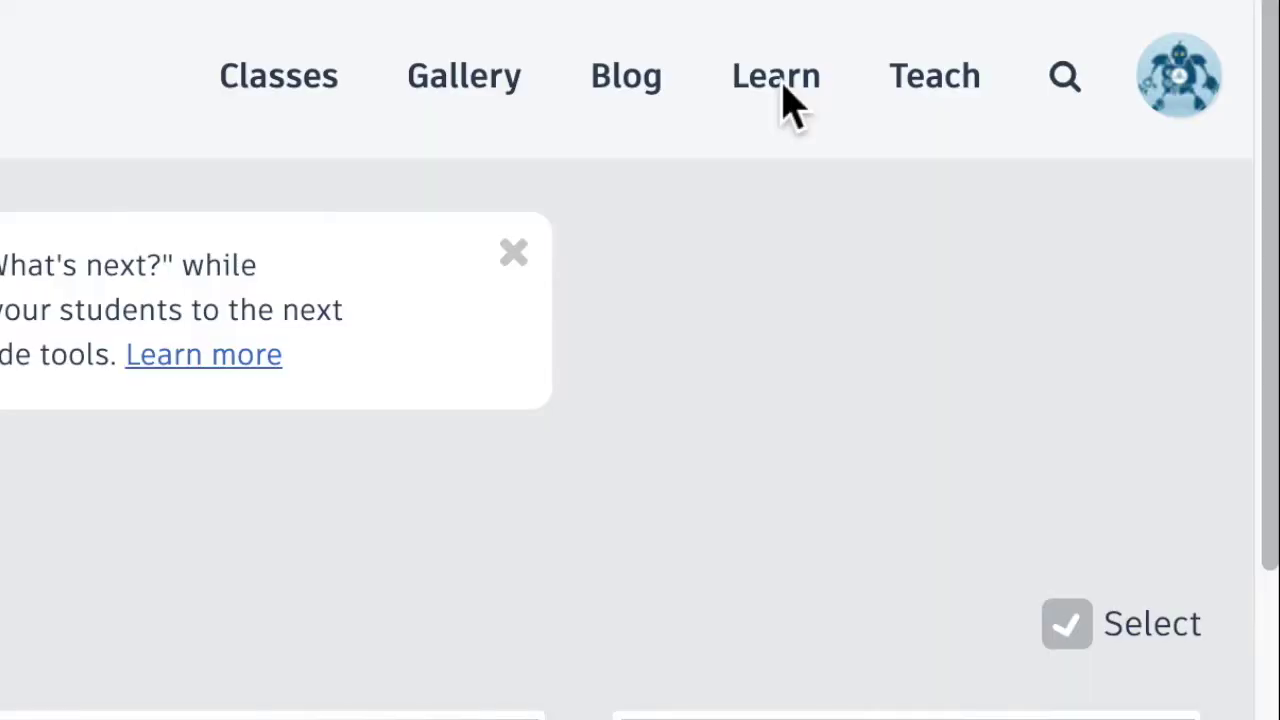
# Browse Learn > Lessons to the Die From Scratch lesson and start it in the editor.
pyautogui.click(780, 92)
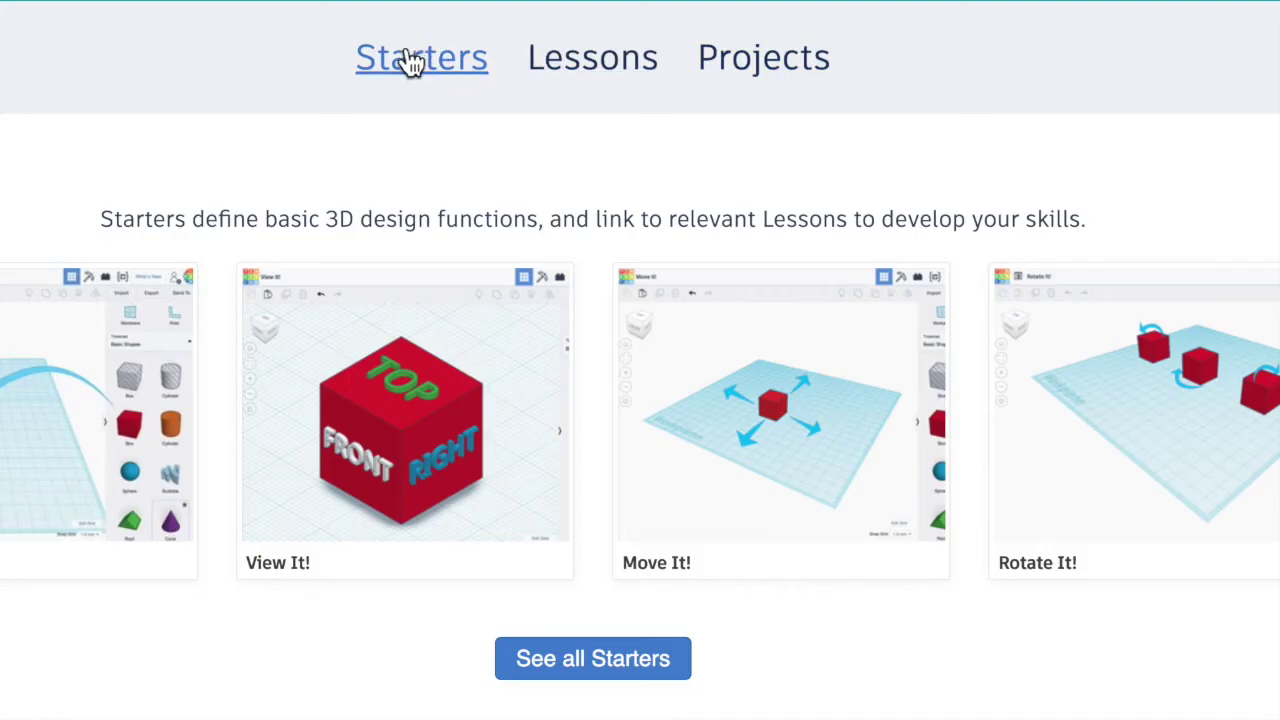
pyautogui.click(612, 80)
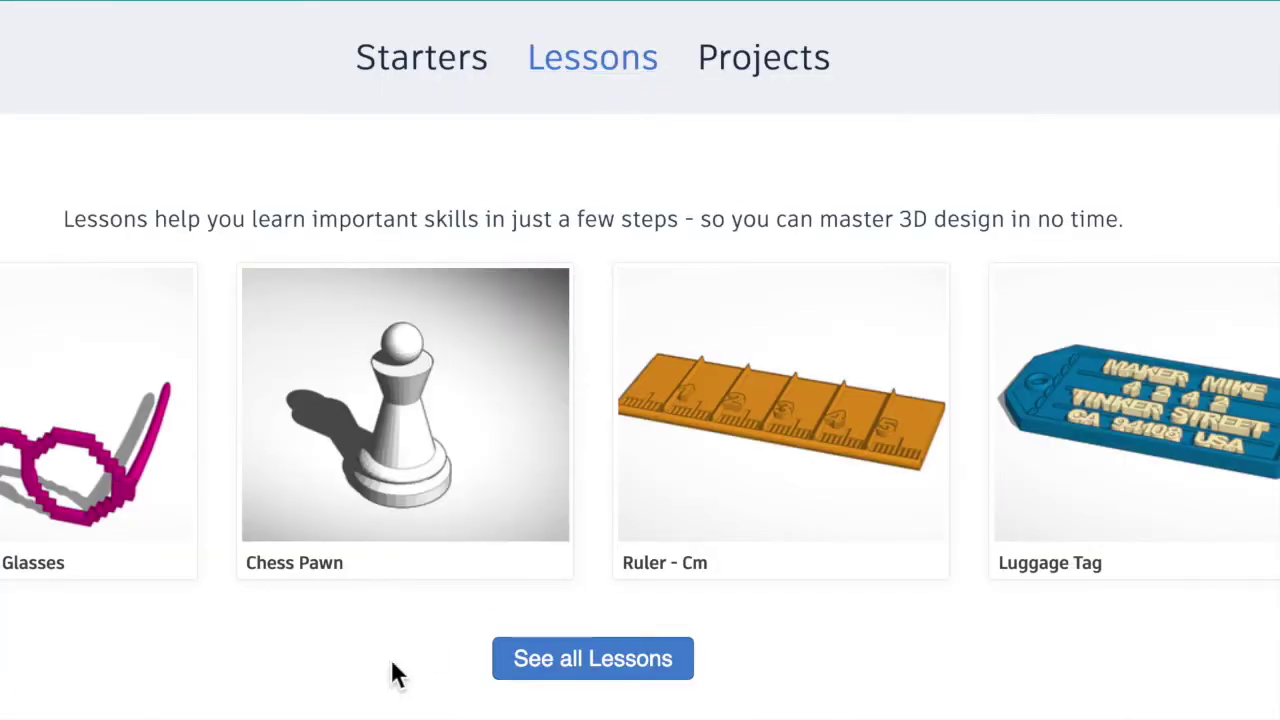
pyautogui.click(592, 659)
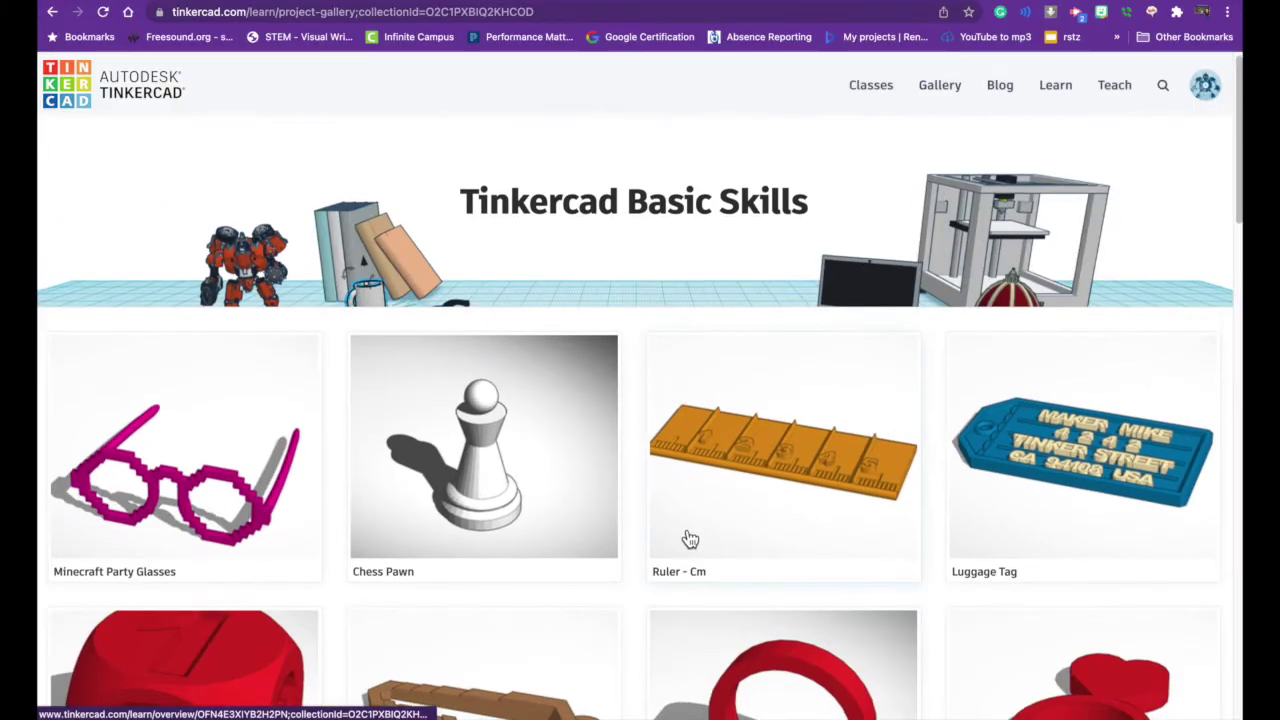
pyautogui.scroll(-3, 690, 540)
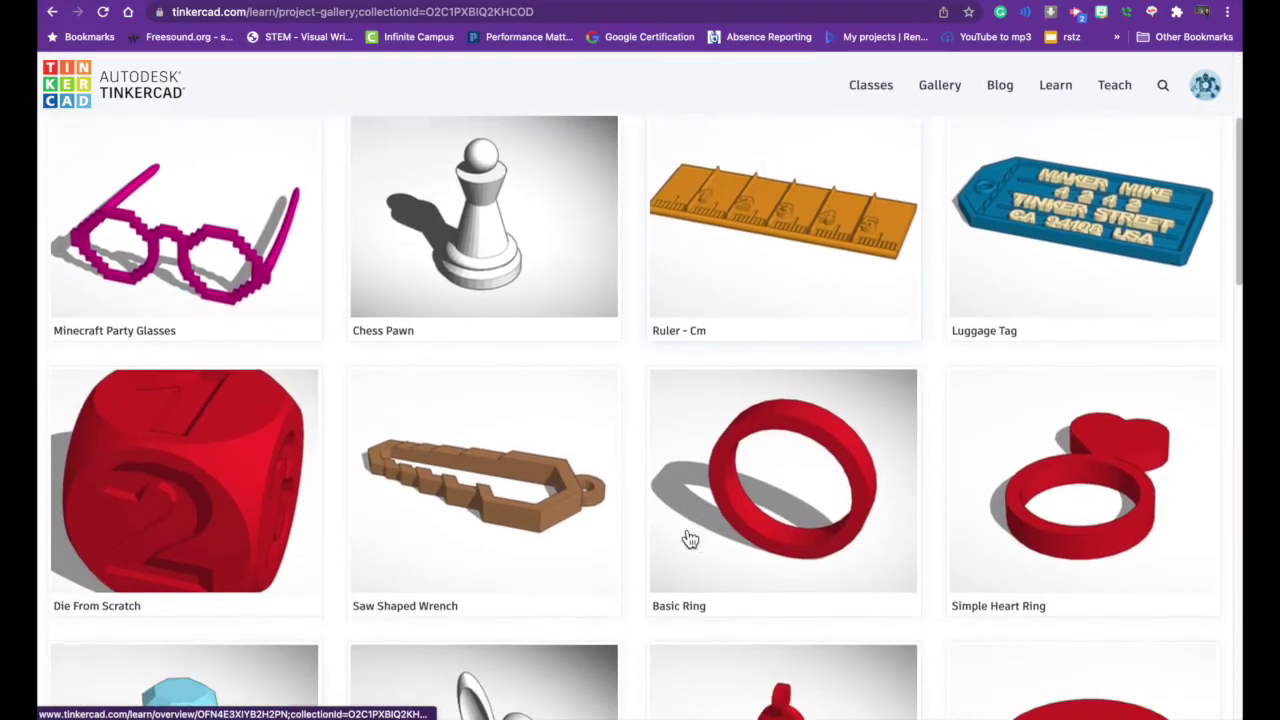
pyautogui.scroll(-1, 690, 540)
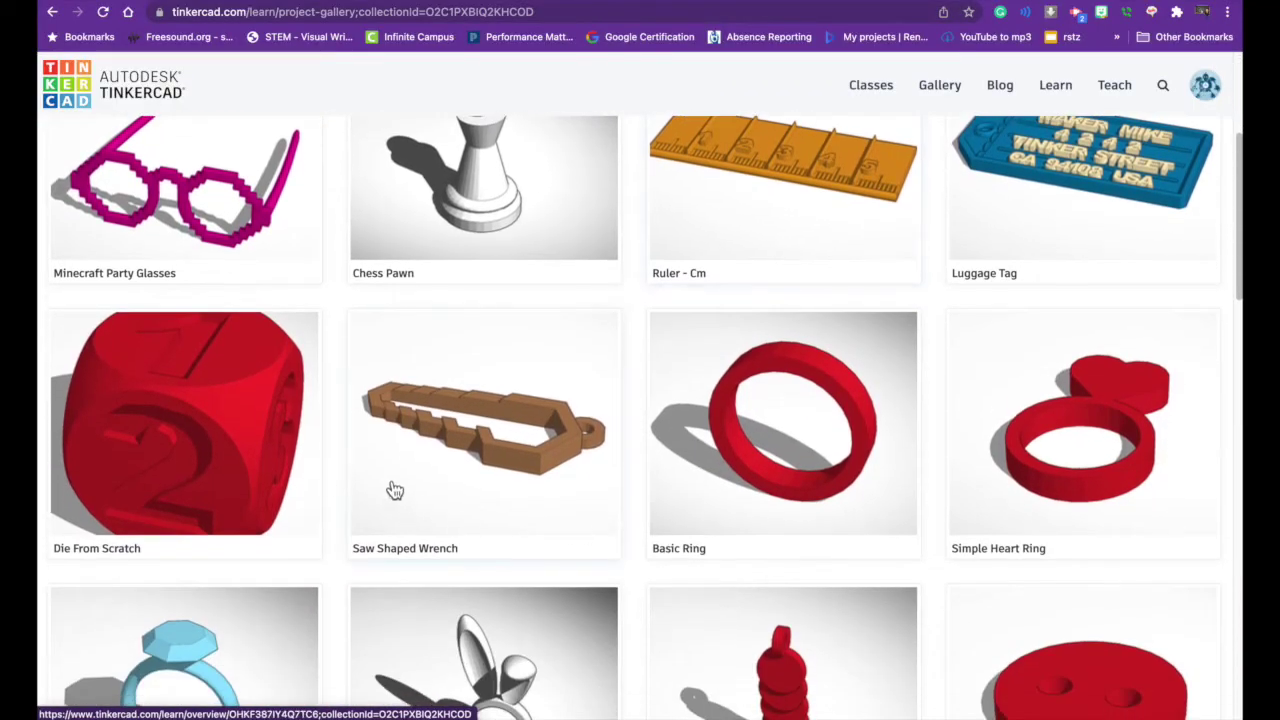
pyautogui.click(212, 477)
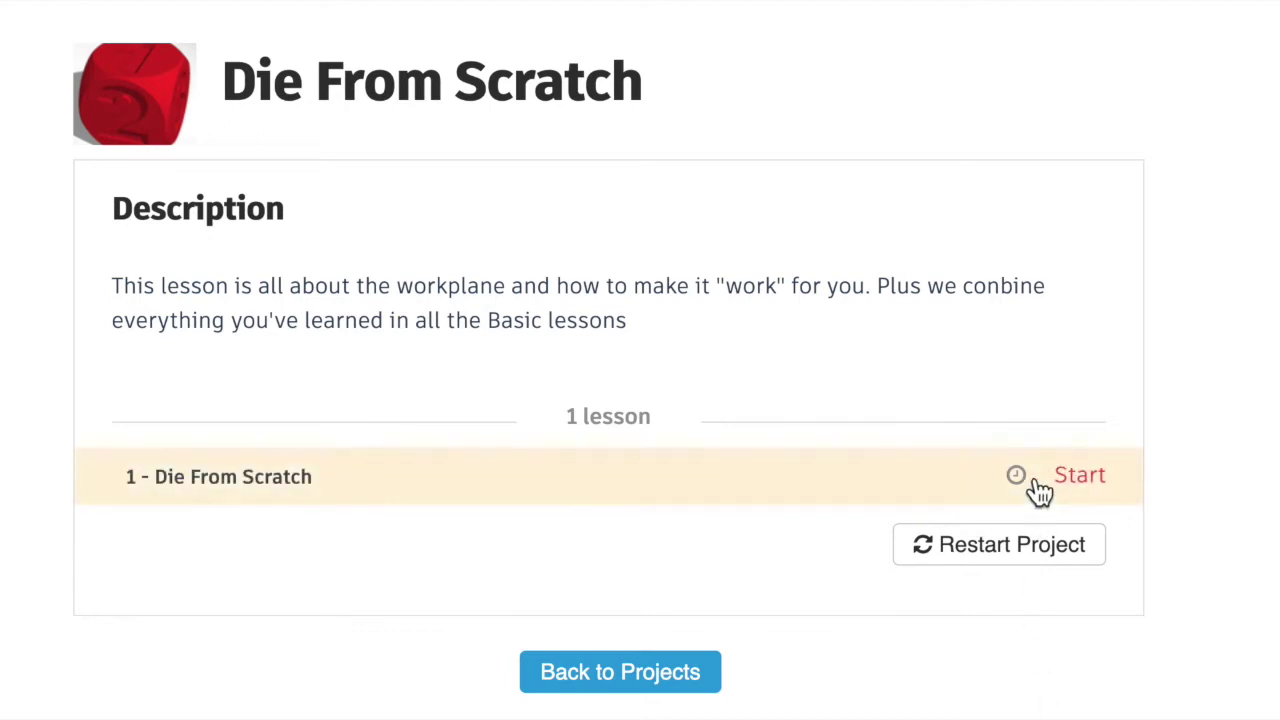
pyautogui.click(1095, 484)
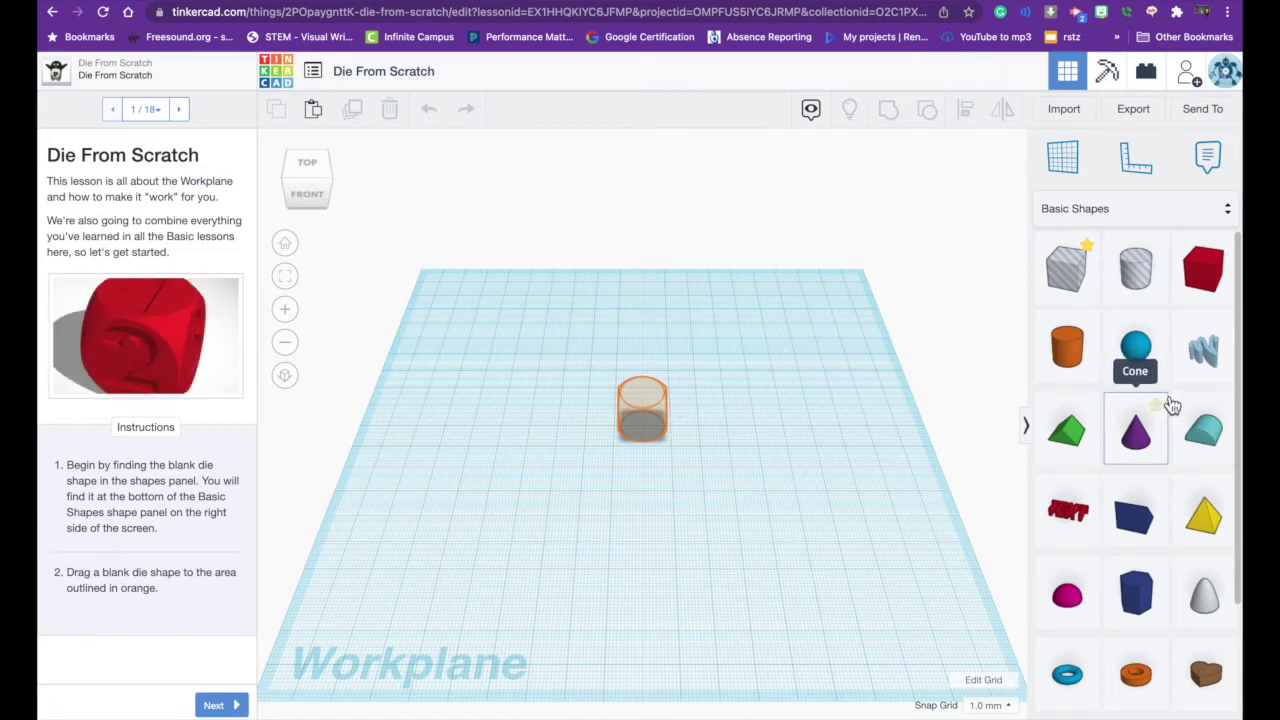
# Drop a blank Dice shape onto the orange outline, zoom to it, and place the workplane on its top face.
pyautogui.scroll(-1, 1148, 370)
pyautogui.scroll(-3, 1148, 370)
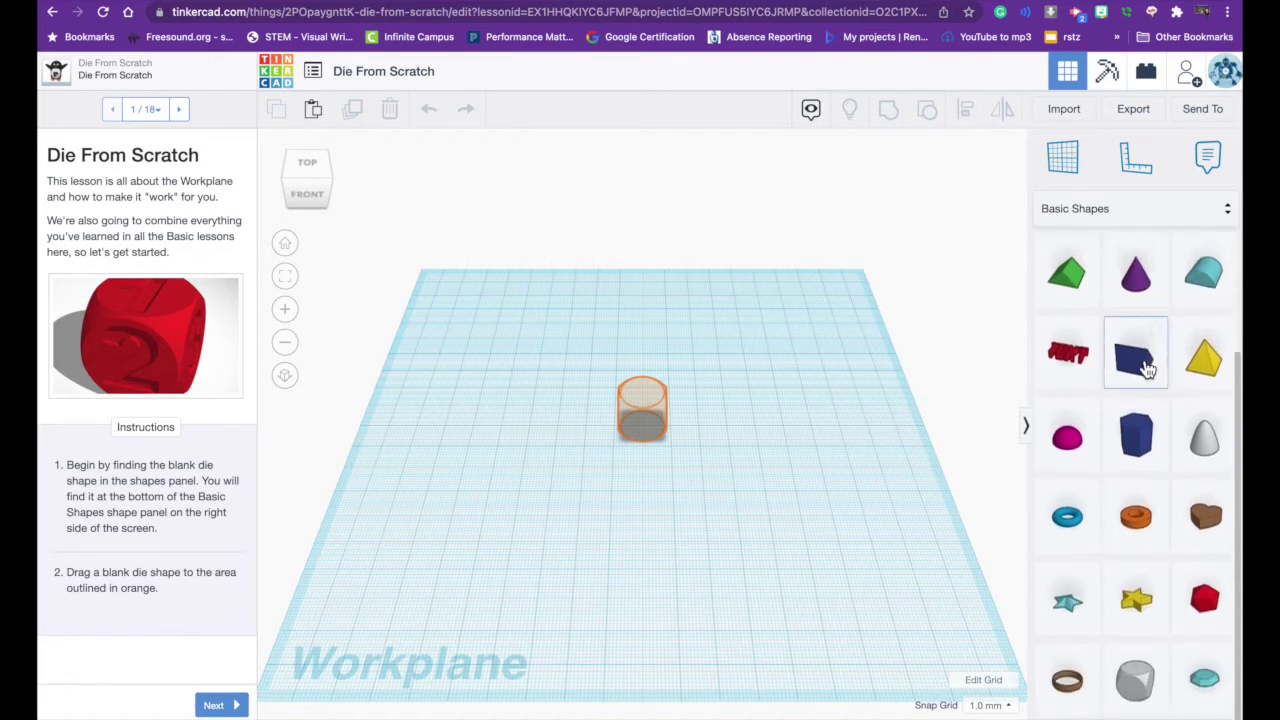
pyautogui.moveTo(962, 659); pyautogui.dragTo(643, 432)
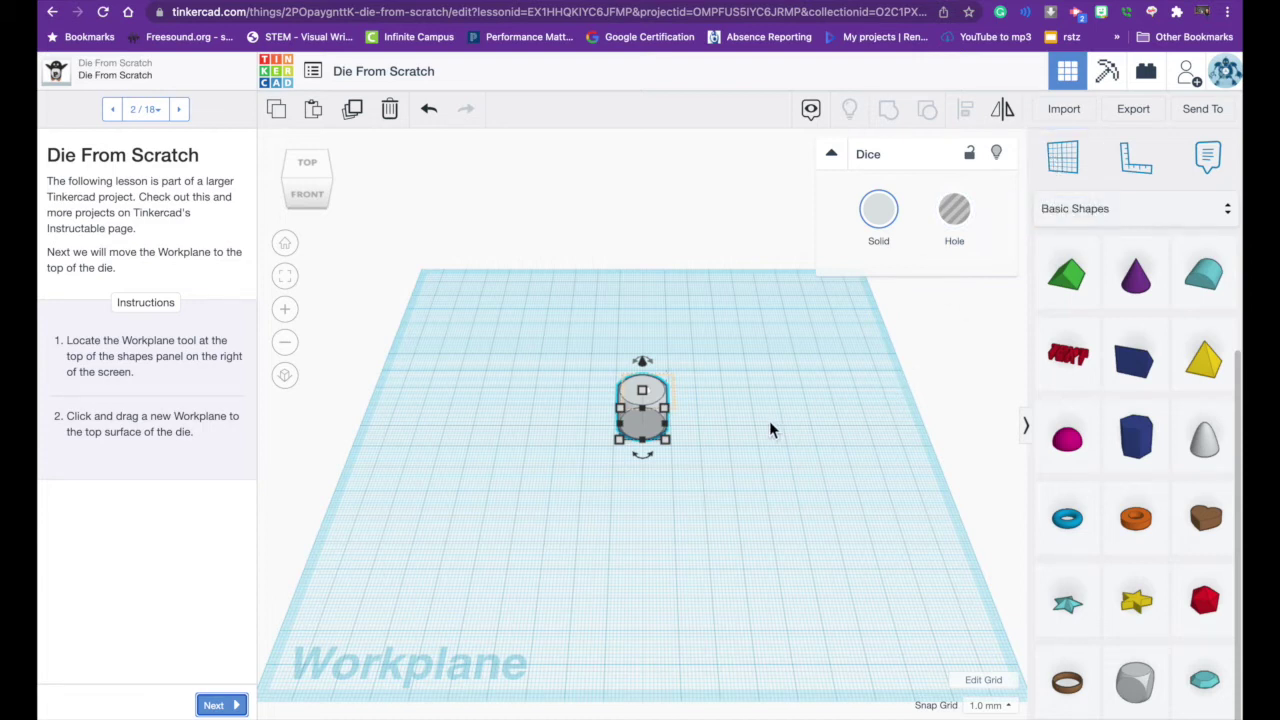
pyautogui.press('f')
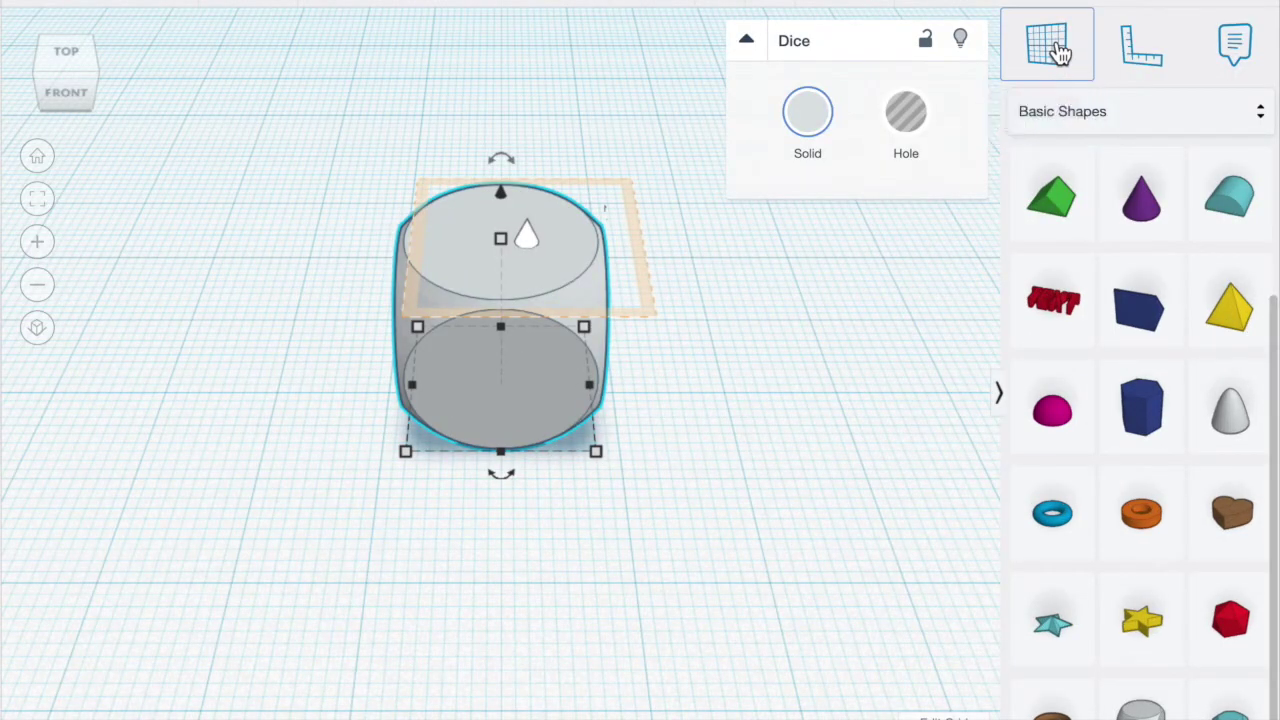
pyautogui.click(1058, 52)
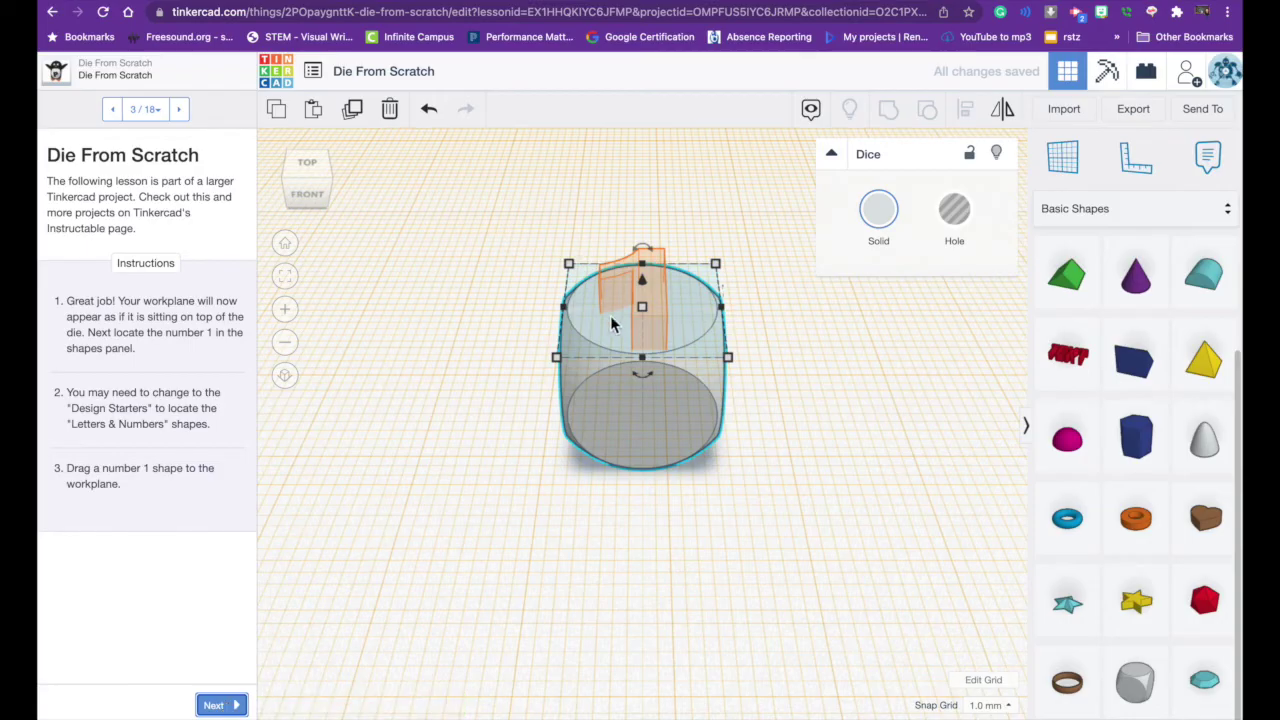
# From Design Starters > Letters & Numbers, put a 1 on the die's top and lower it to -1.00.
pyautogui.click(1131, 210)
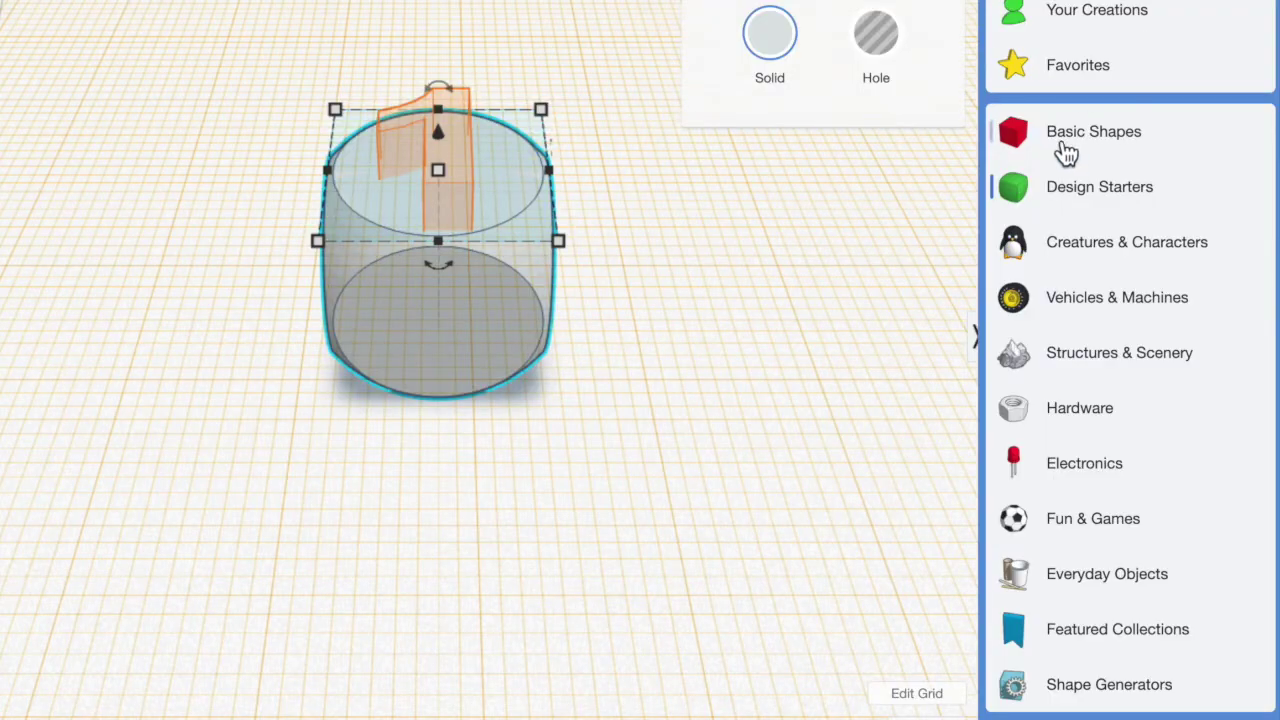
pyautogui.click(1102, 197)
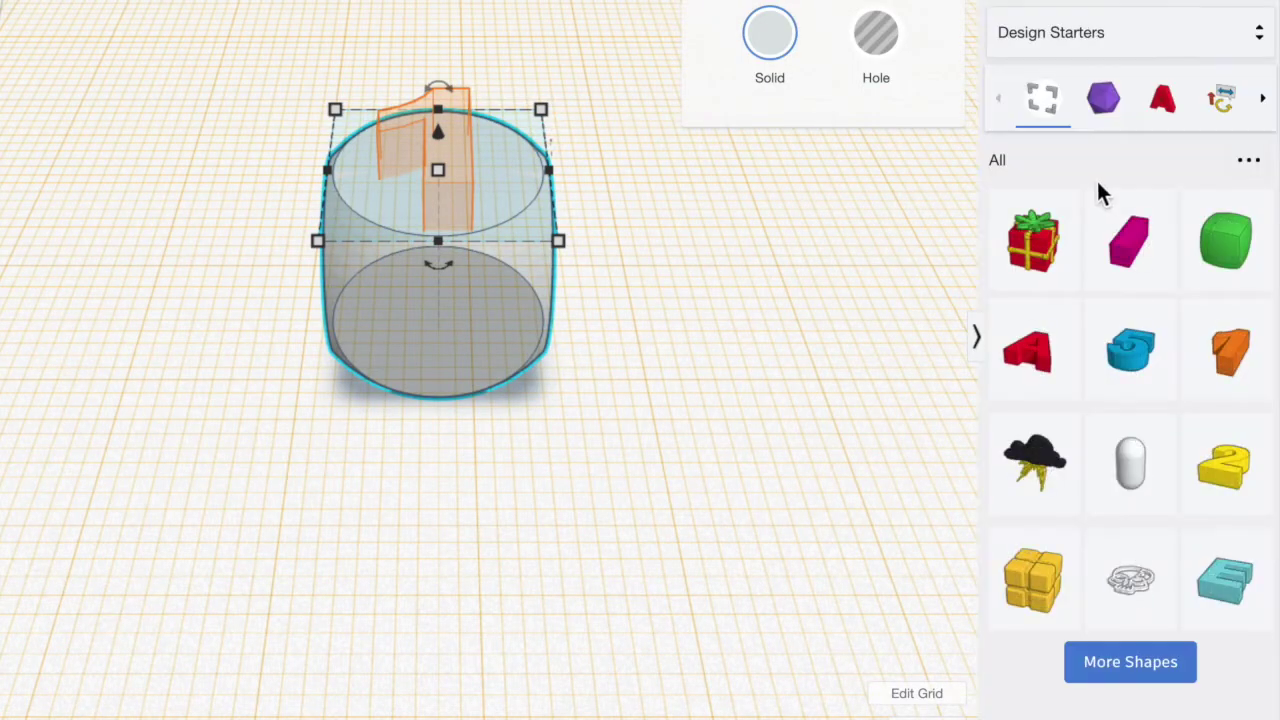
pyautogui.click(1166, 106)
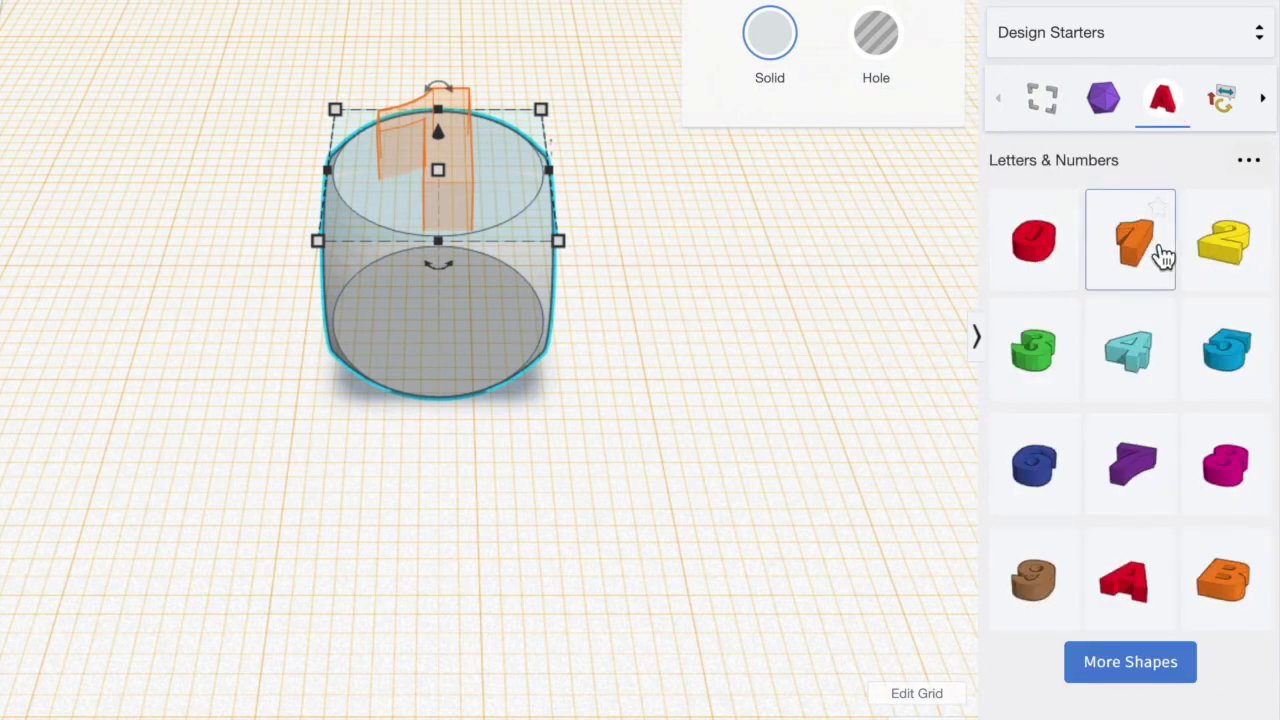
pyautogui.click(873, 210)
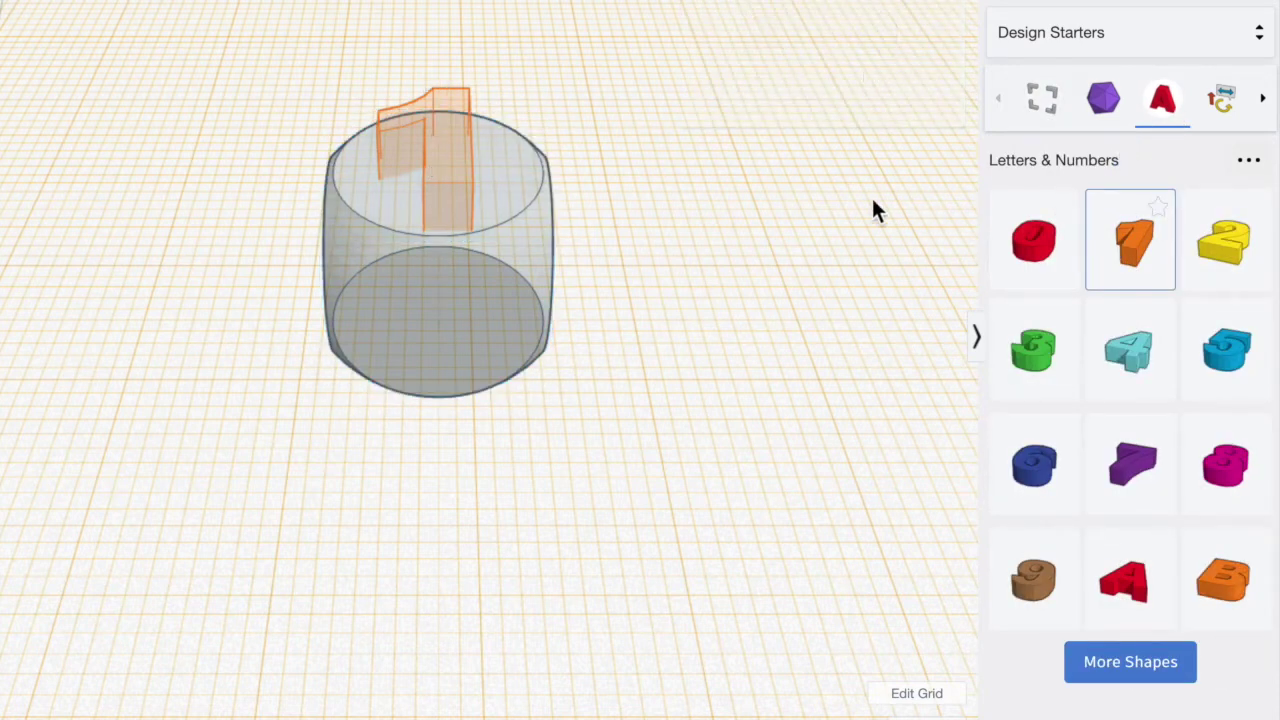
pyautogui.moveTo(1130, 240); pyautogui.dragTo(409, 164)
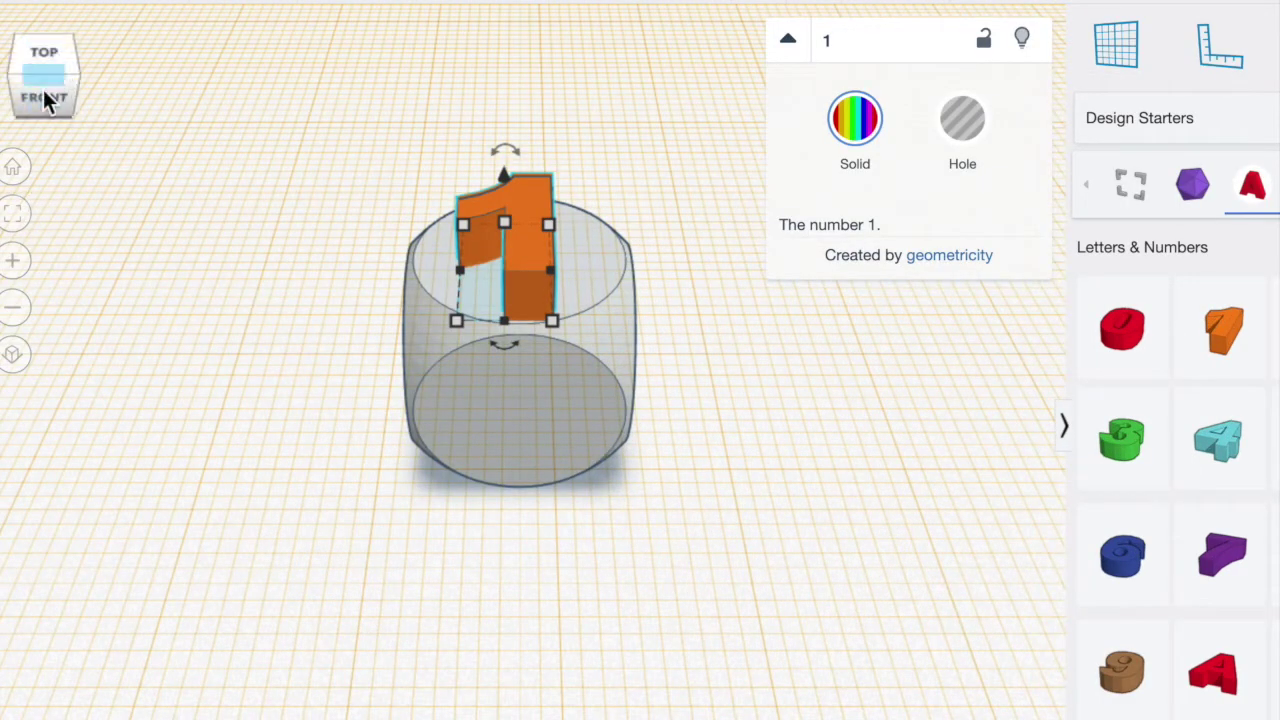
pyautogui.moveTo(43, 89); pyautogui.dragTo(72, 87)
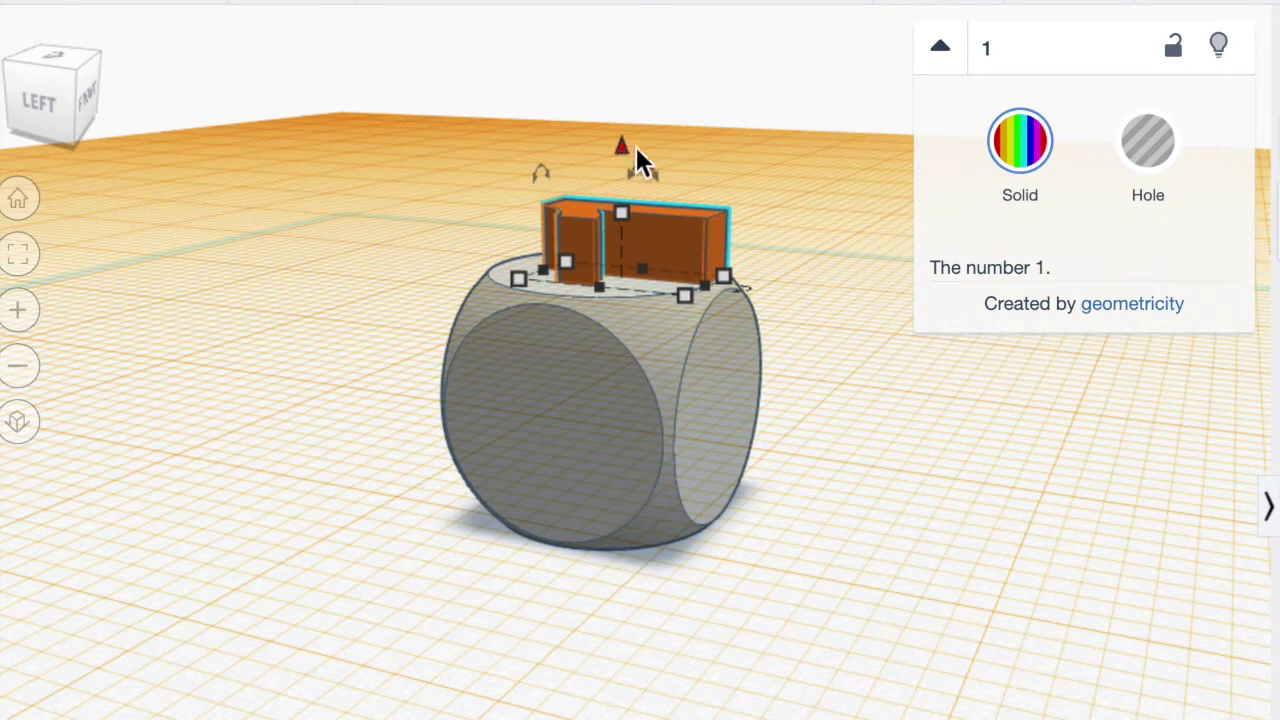
pyautogui.moveTo(624, 149); pyautogui.dragTo(624, 163)
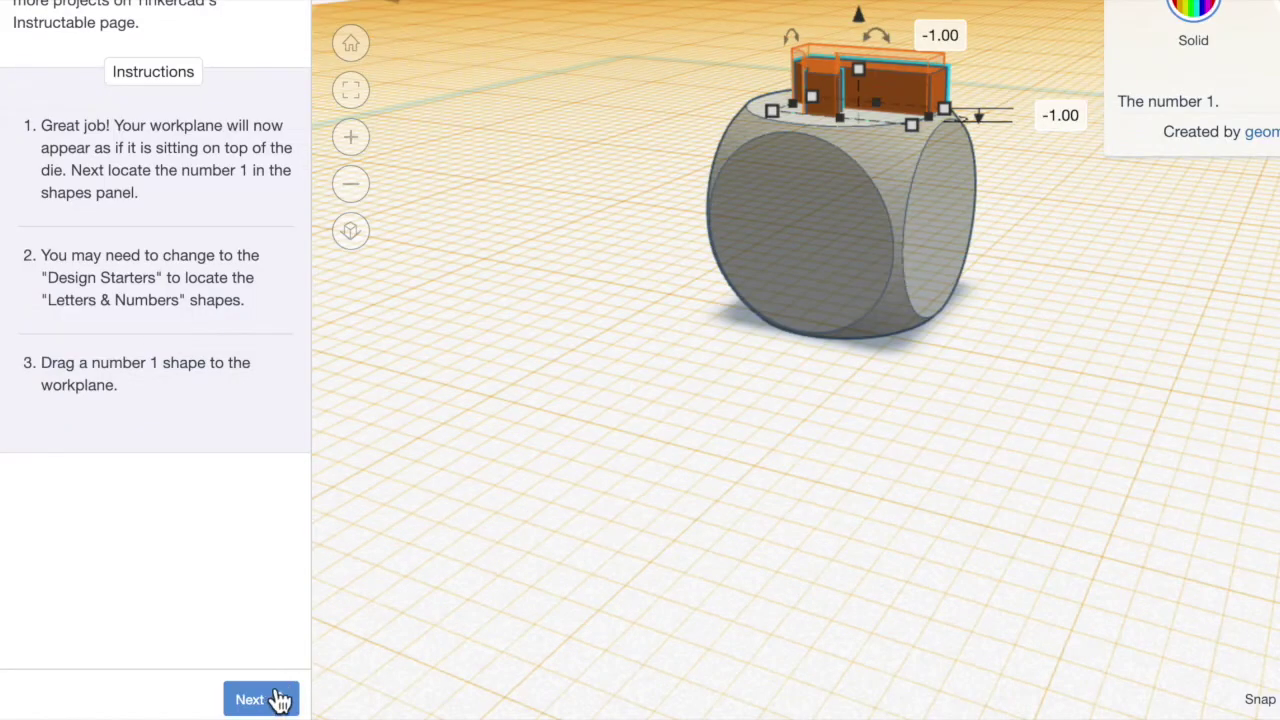
pyautogui.click(272, 700)
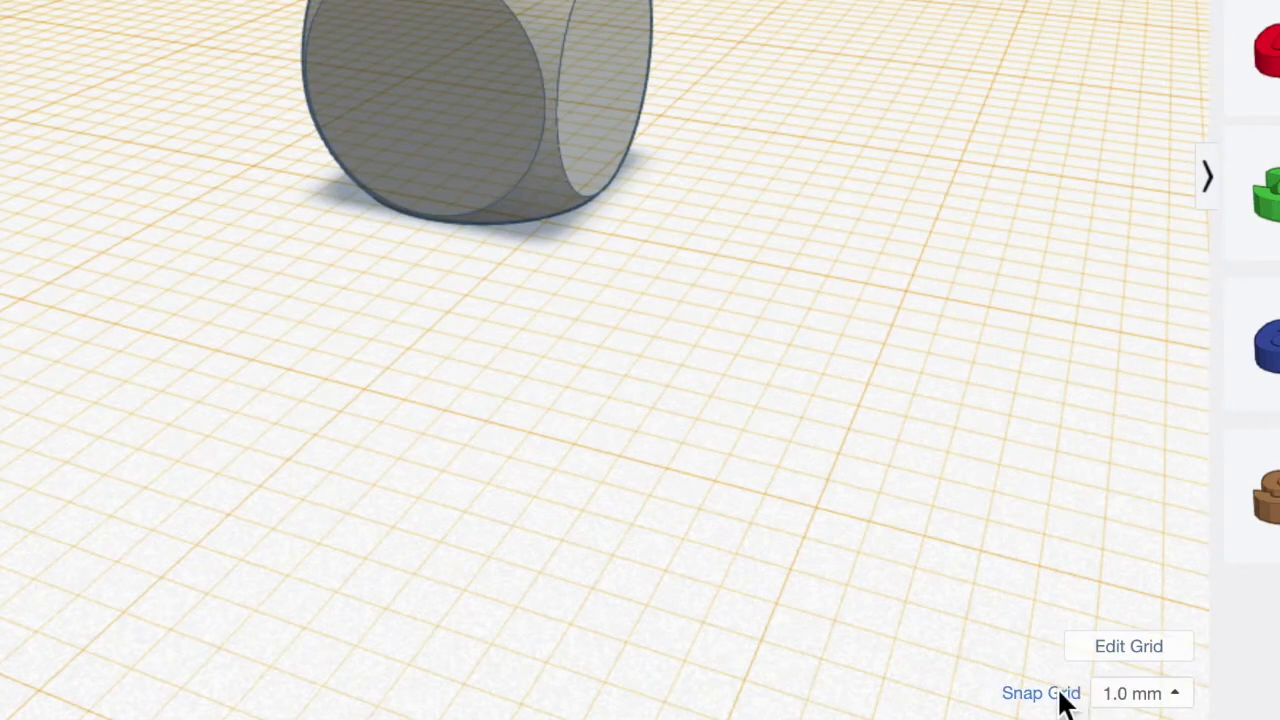
# Set the snap grid to 0.25 mm and advance the lesson.
pyautogui.click(1148, 701)
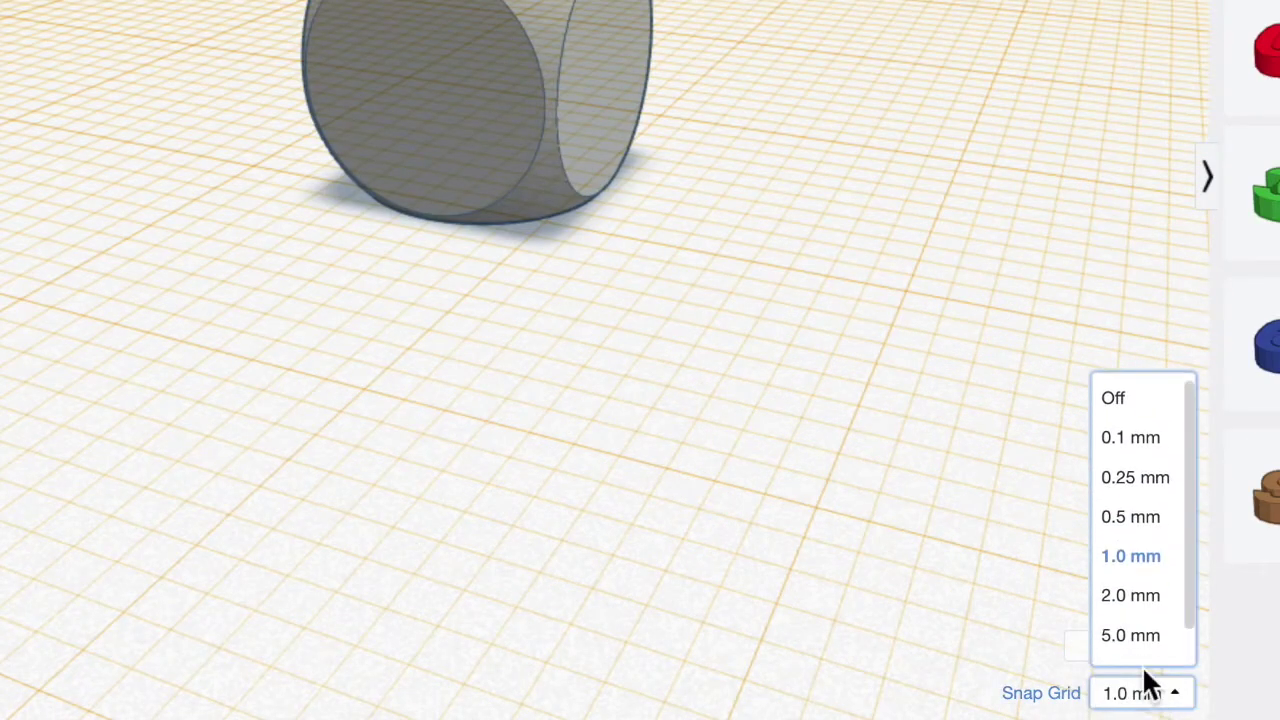
pyautogui.click(1155, 482)
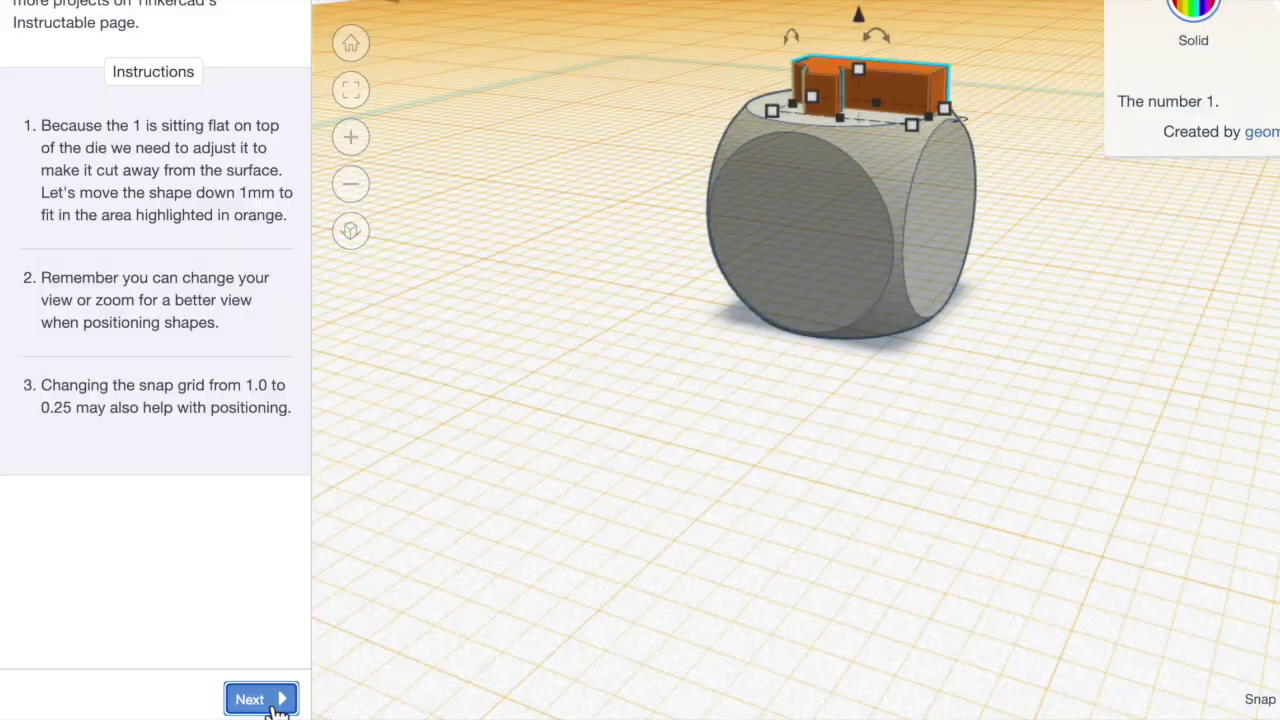
pyautogui.click(278, 699)
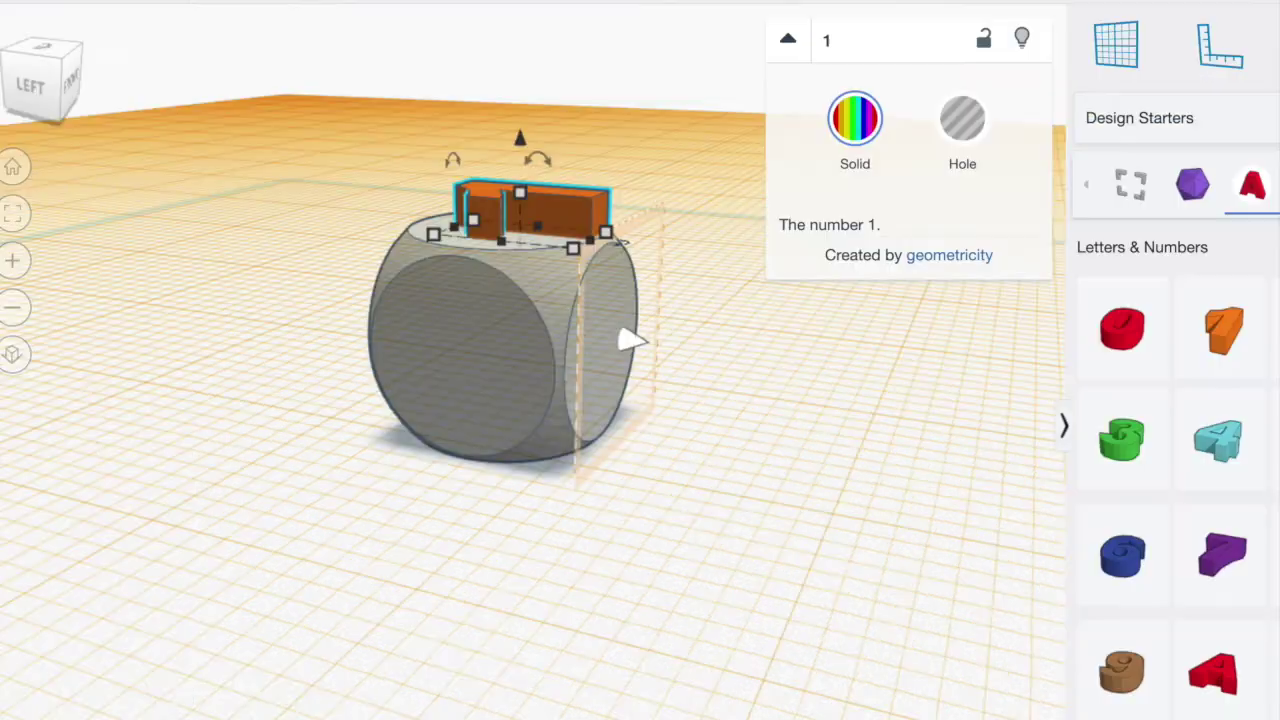
# Turn to the front view and start placing a workplane on the die's front face.
pyautogui.click(73, 94)
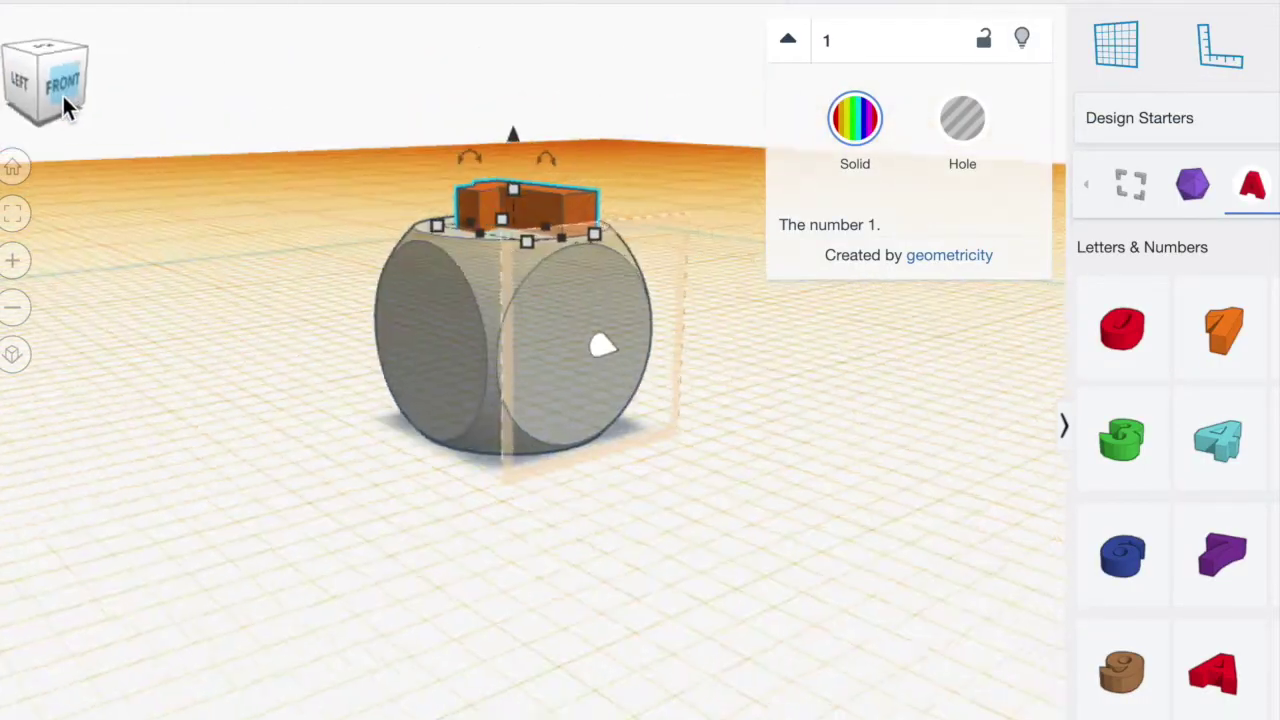
pyautogui.click(60, 94)
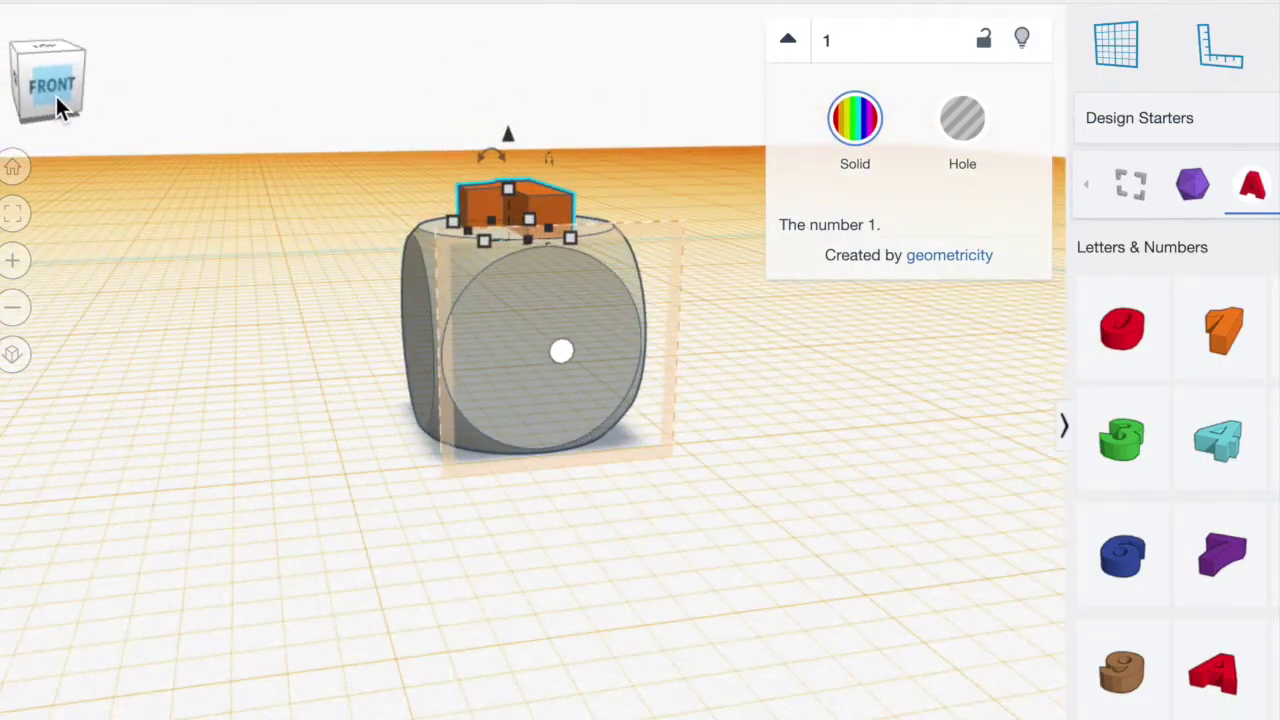
pyautogui.click(1123, 77)
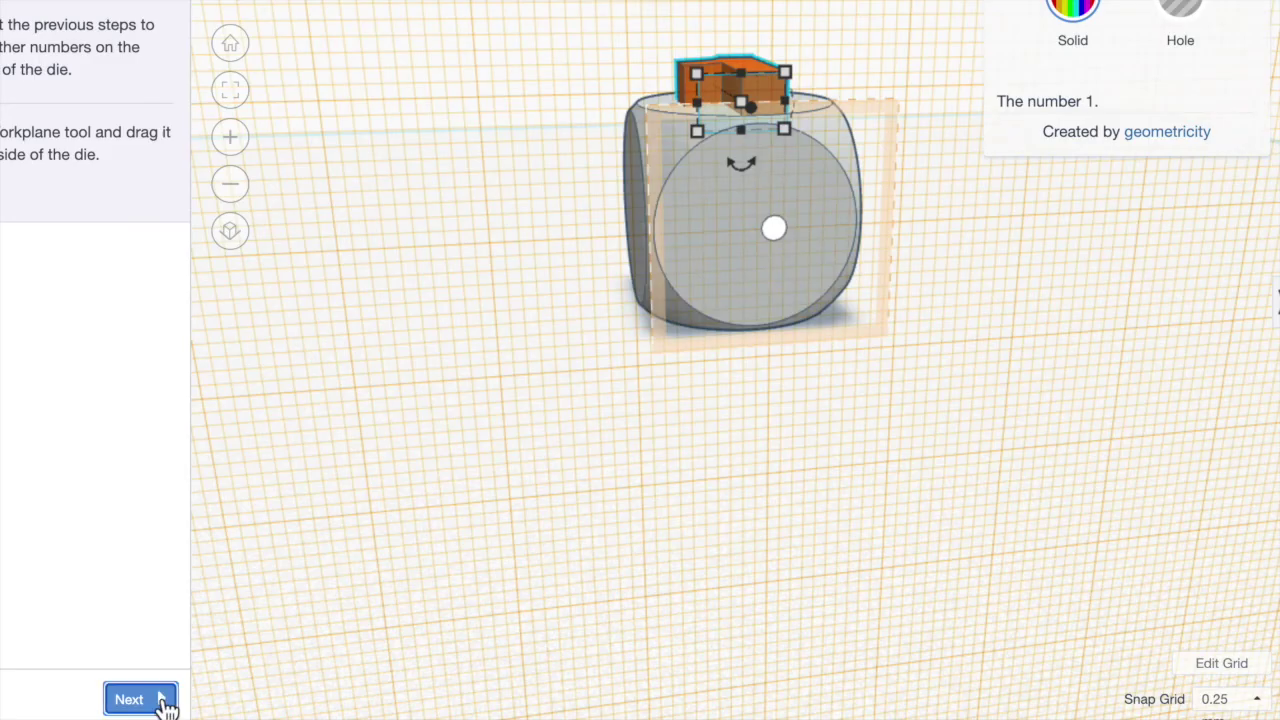
pyautogui.click(160, 700)
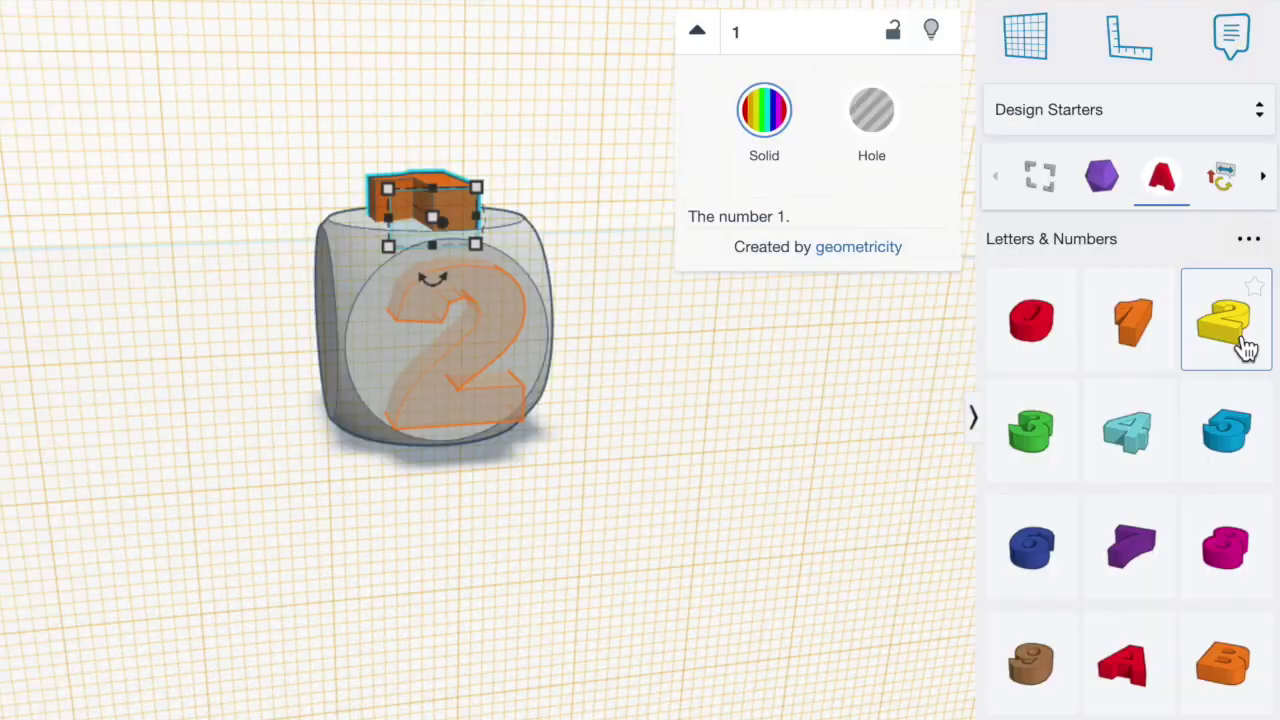
# Place a number 2 on the die's front face and sink it 1 mm.
pyautogui.moveTo(1243, 343); pyautogui.dragTo(454, 334)
pyautogui.moveTo(454, 334); pyautogui.dragTo(655, 289, button='right')
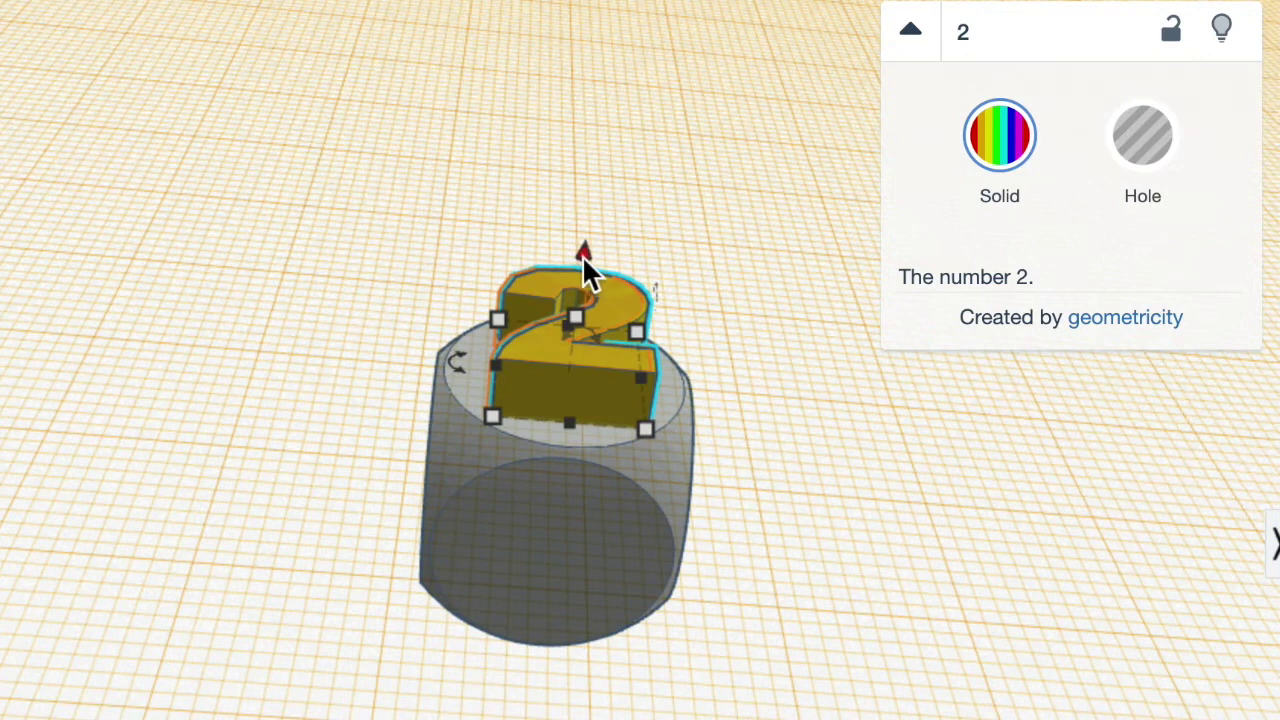
pyautogui.scroll(2, 581, 270)
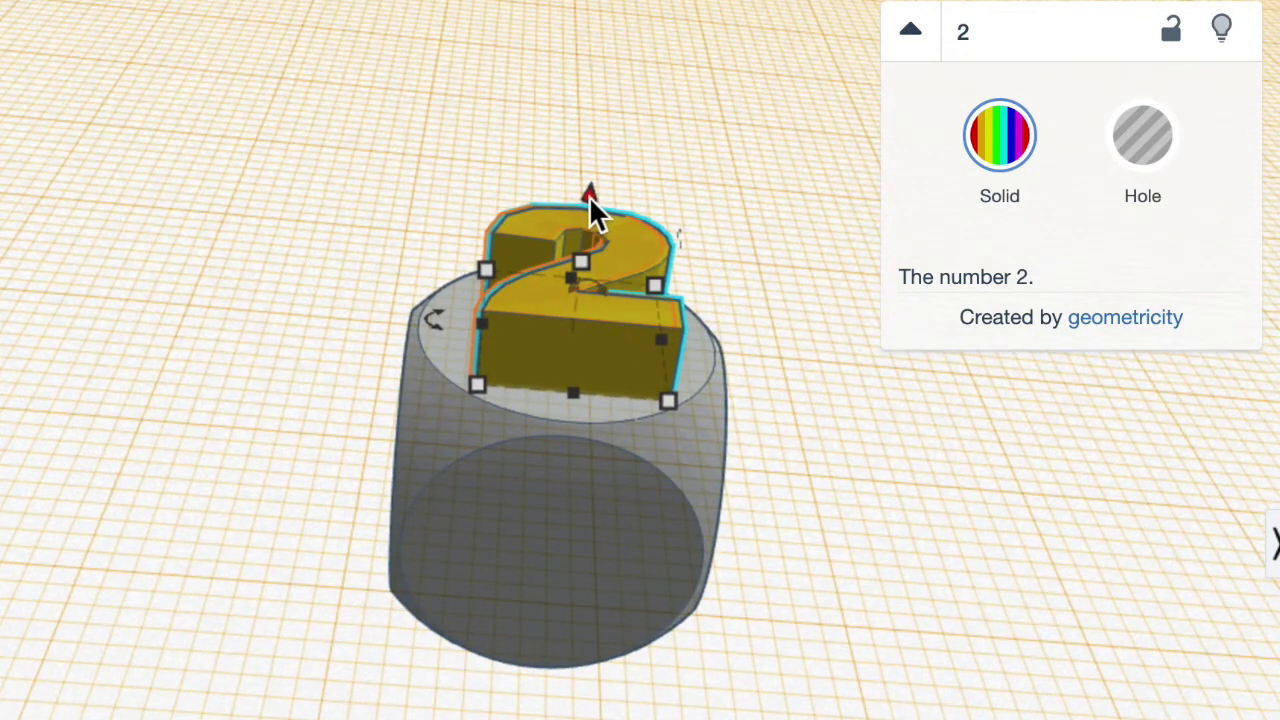
pyautogui.moveTo(590, 199); pyautogui.dragTo(589, 216)
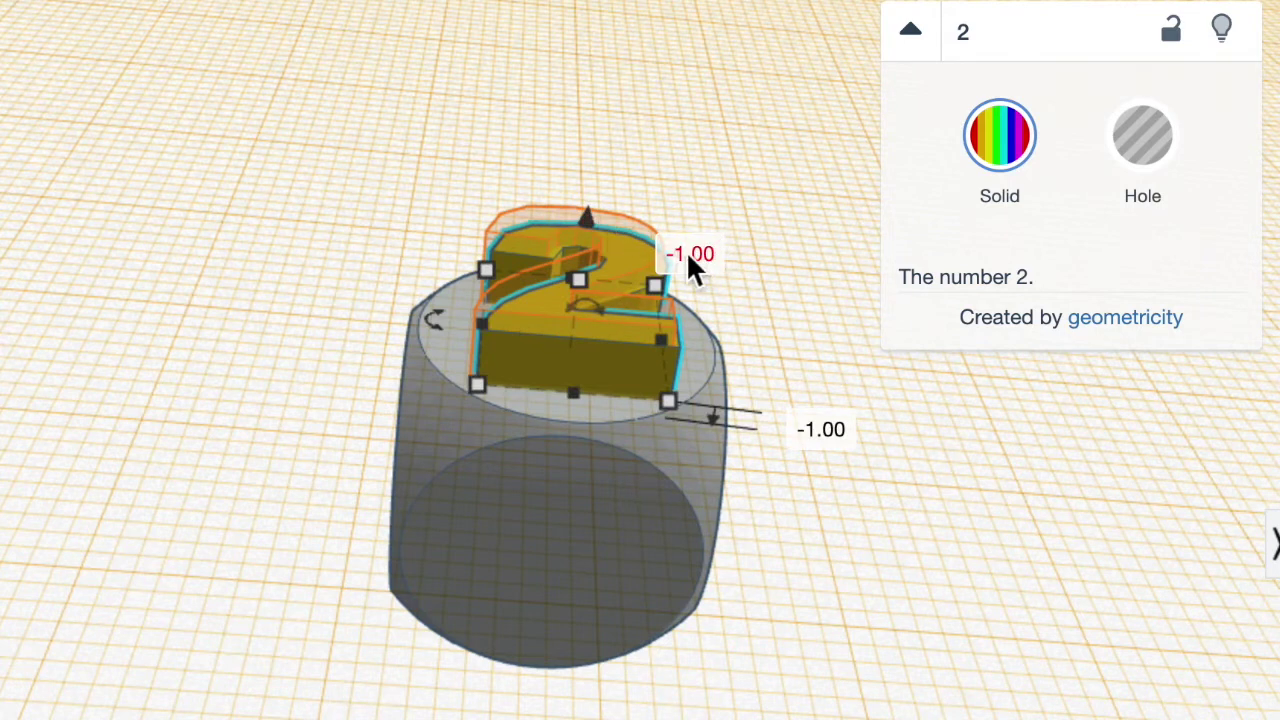
pyautogui.click(91, 509)
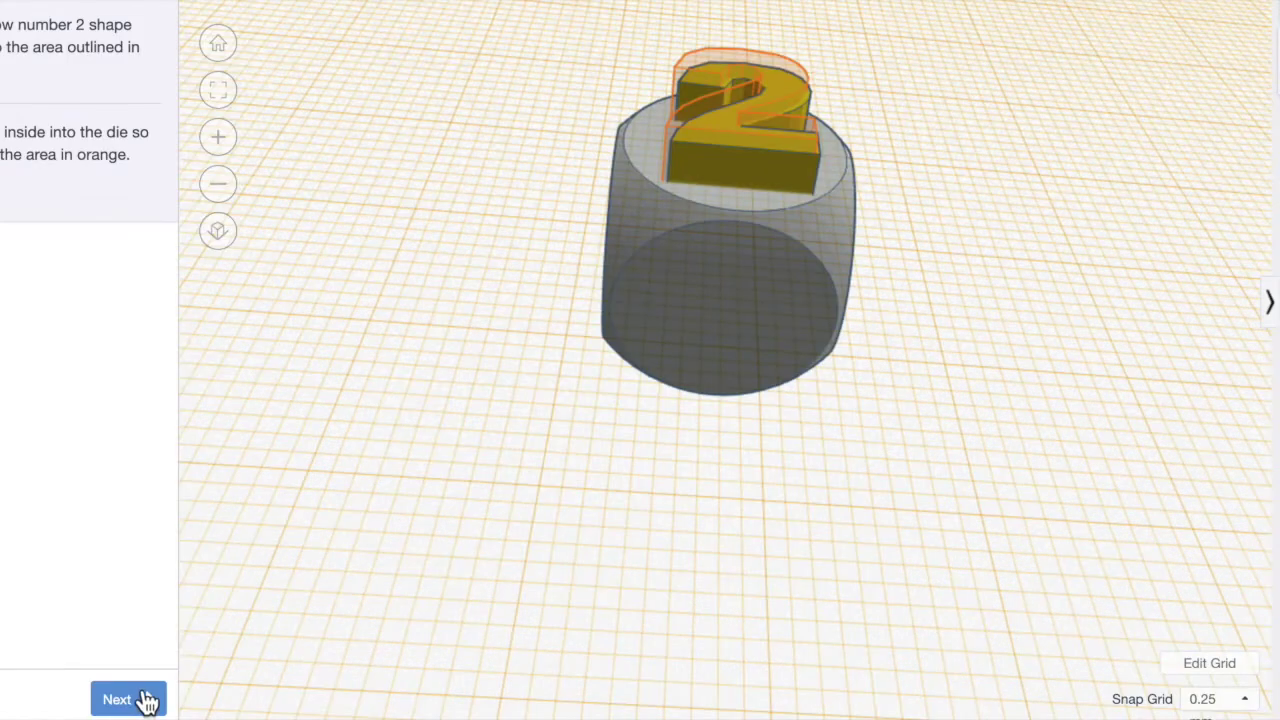
pyautogui.click(143, 699)
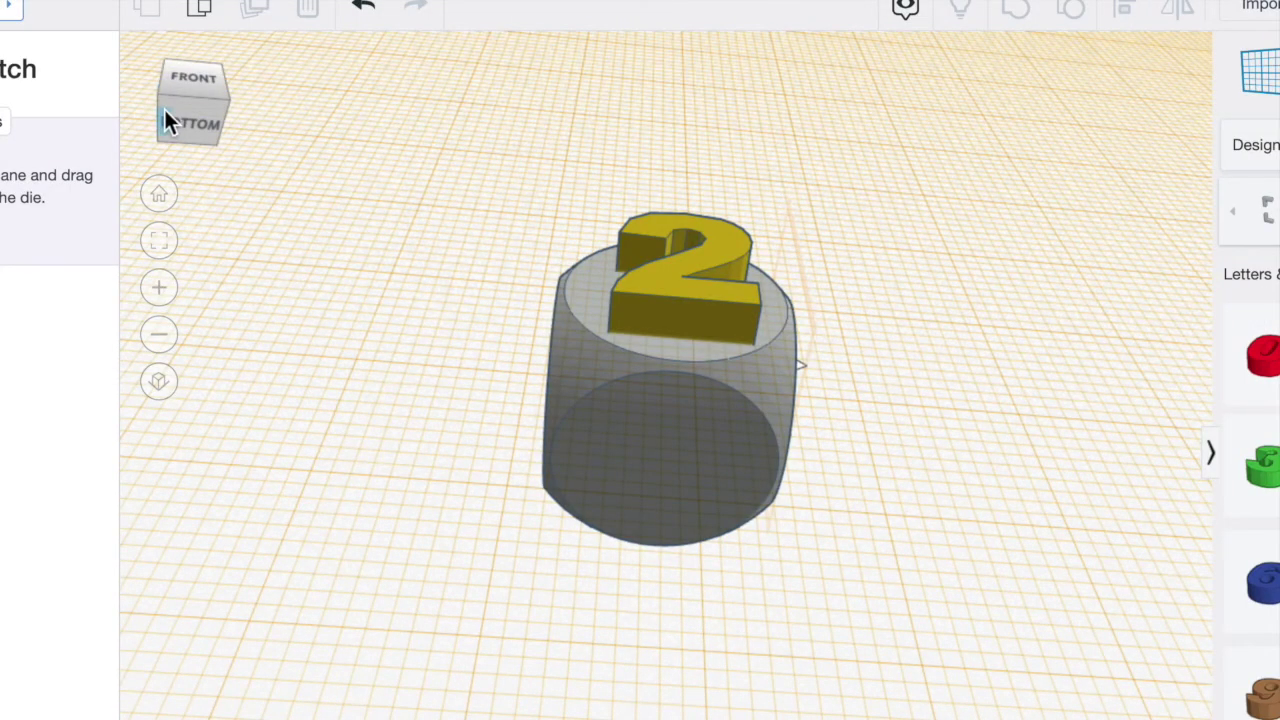
# Switch to the right view and place a new workplane on the die for the next number.
pyautogui.click(190, 124)
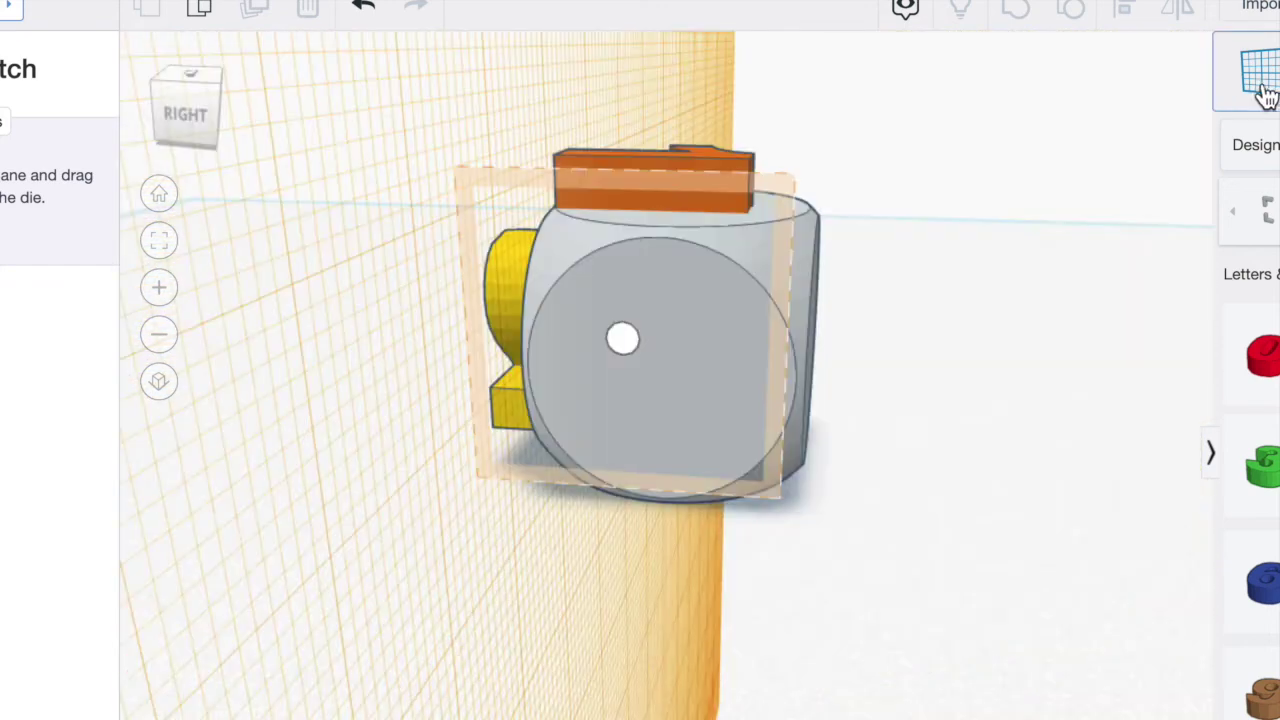
pyautogui.click(1265, 95)
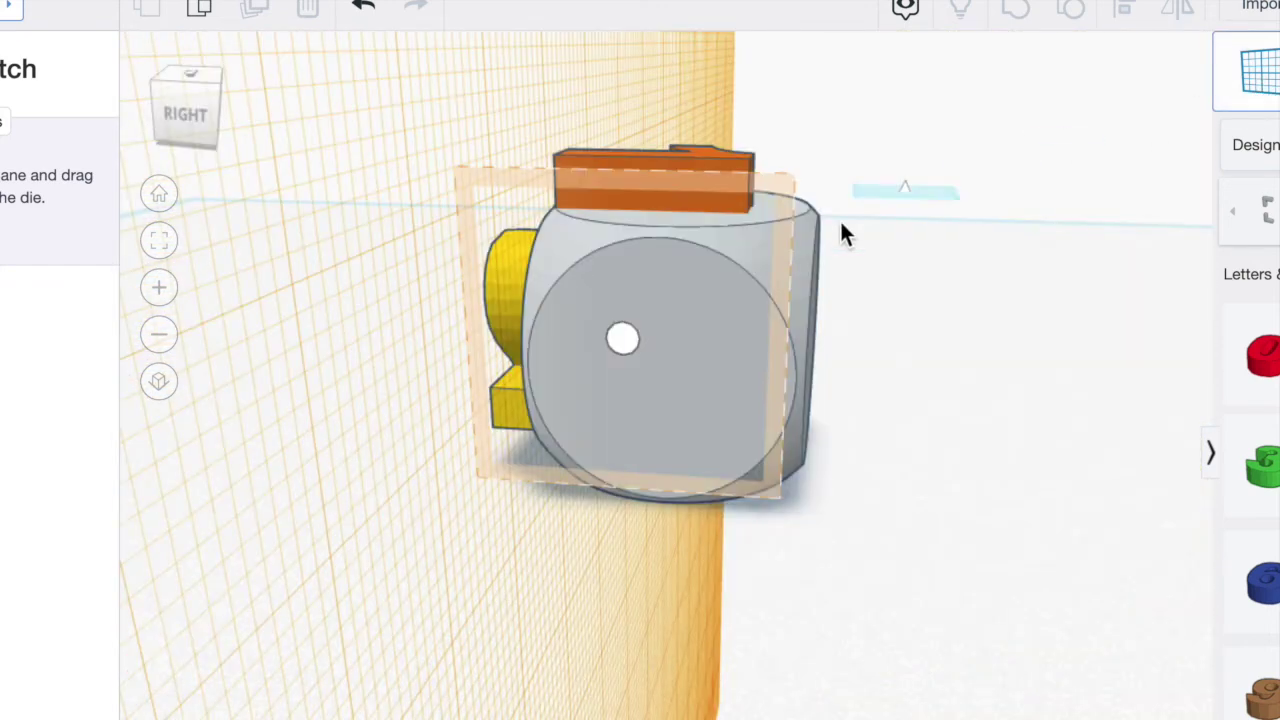
pyautogui.click(626, 336)
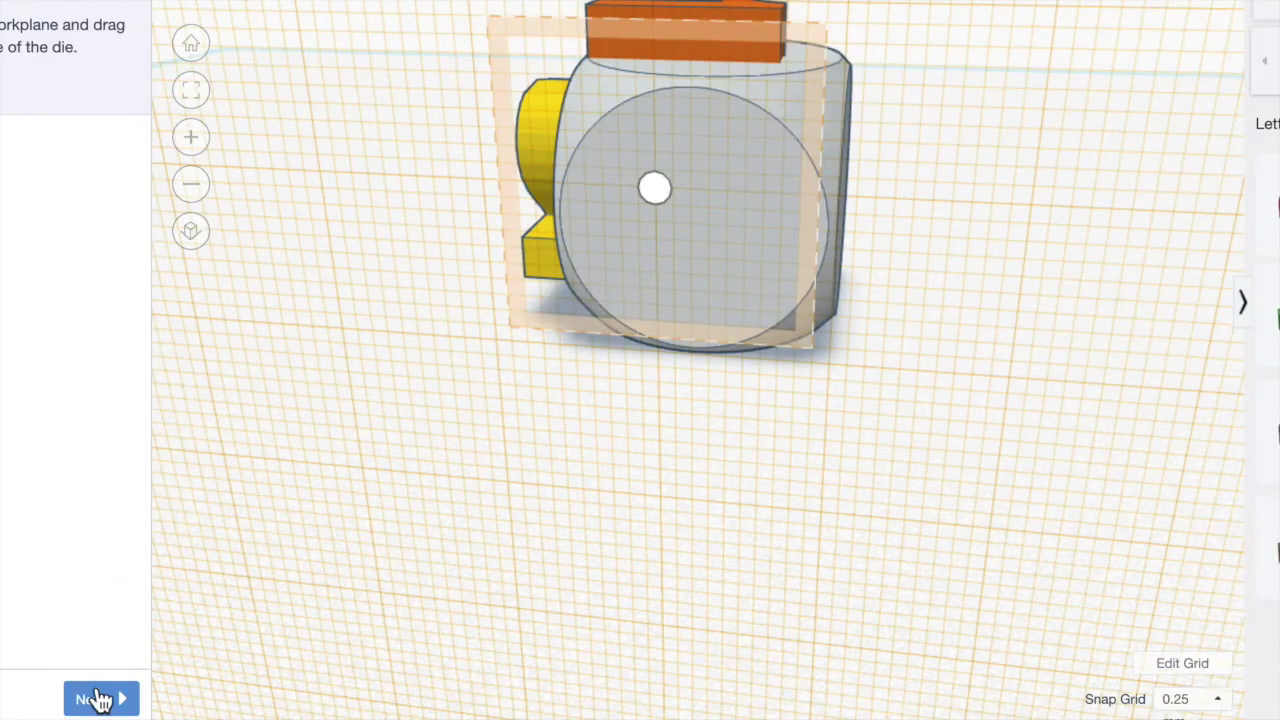
pyautogui.click(97, 694)
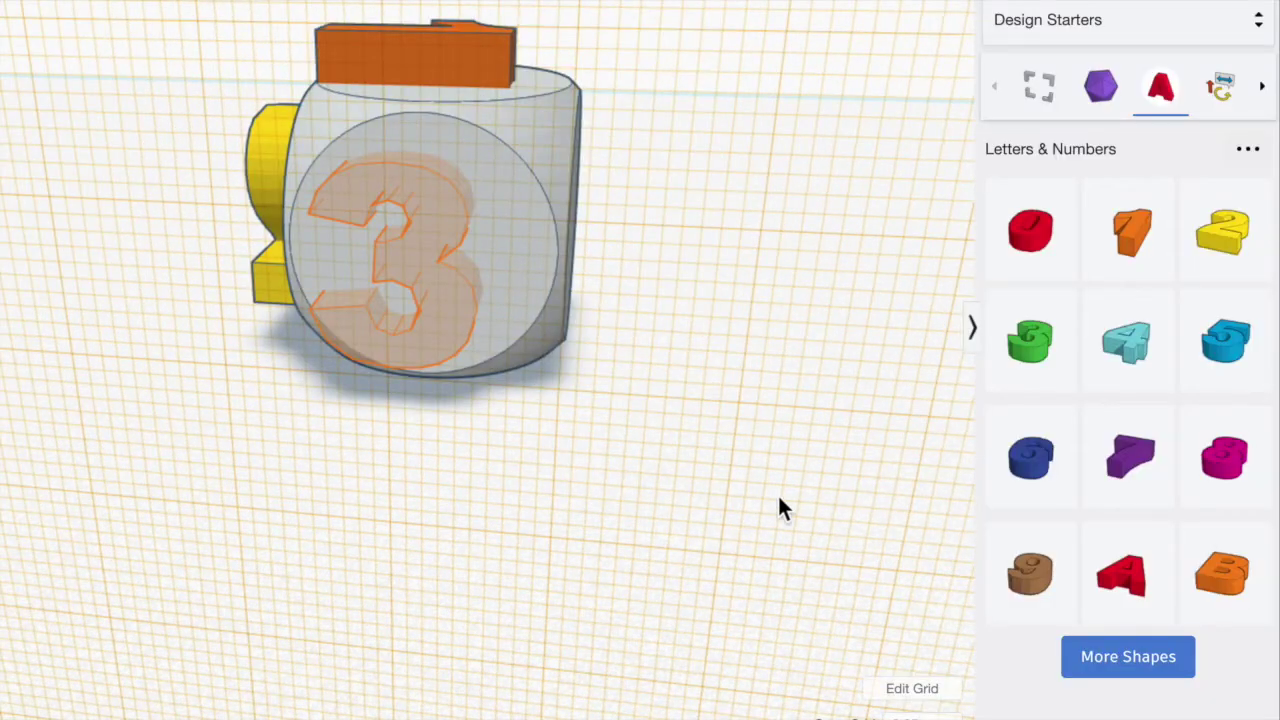
# Drop the green 3 onto the die's side face and lower it 1 mm.
pyautogui.moveTo(1051, 360); pyautogui.dragTo(406, 261)
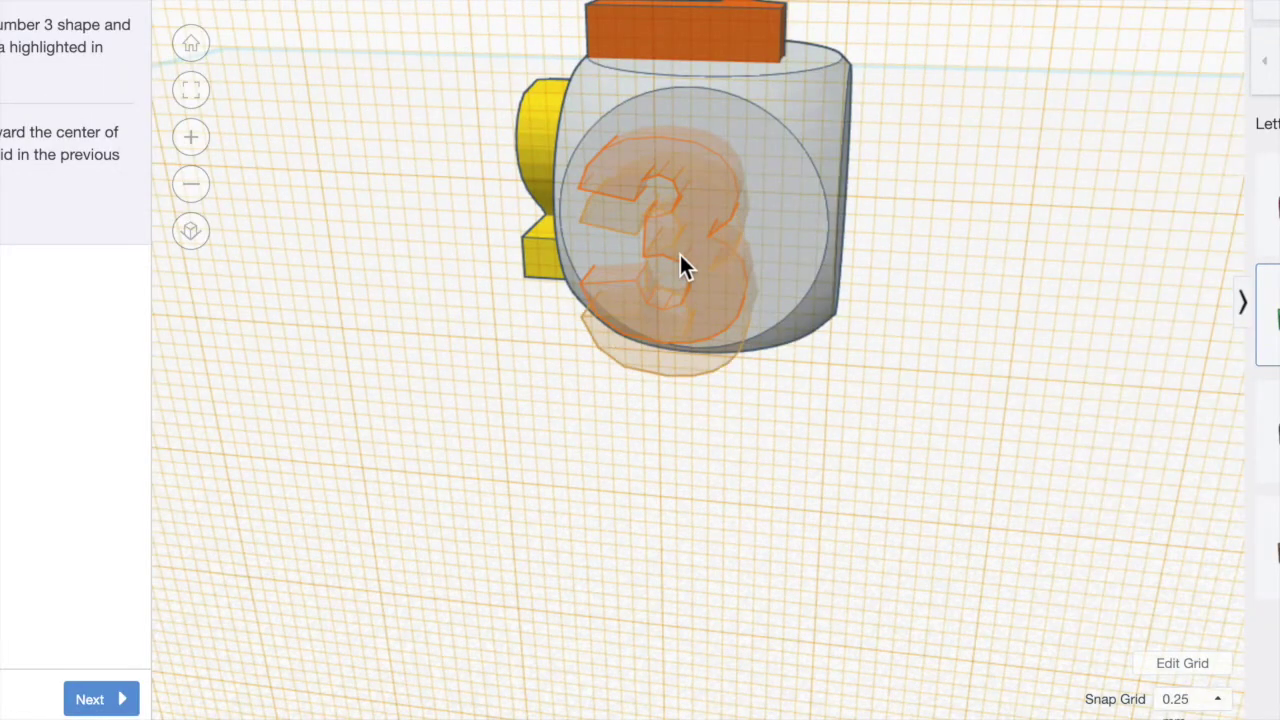
pyautogui.moveTo(677, 224); pyautogui.dragTo(677, 224)
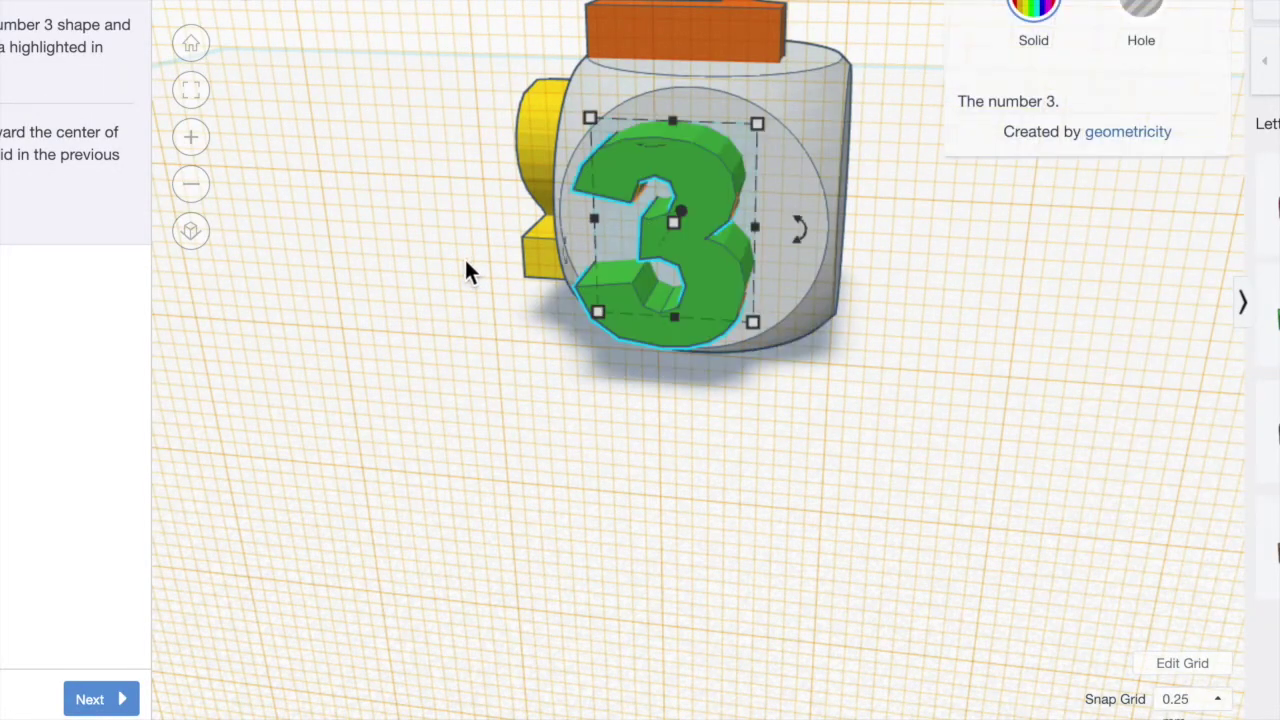
pyautogui.moveTo(100, 66); pyautogui.dragTo(98, 61)
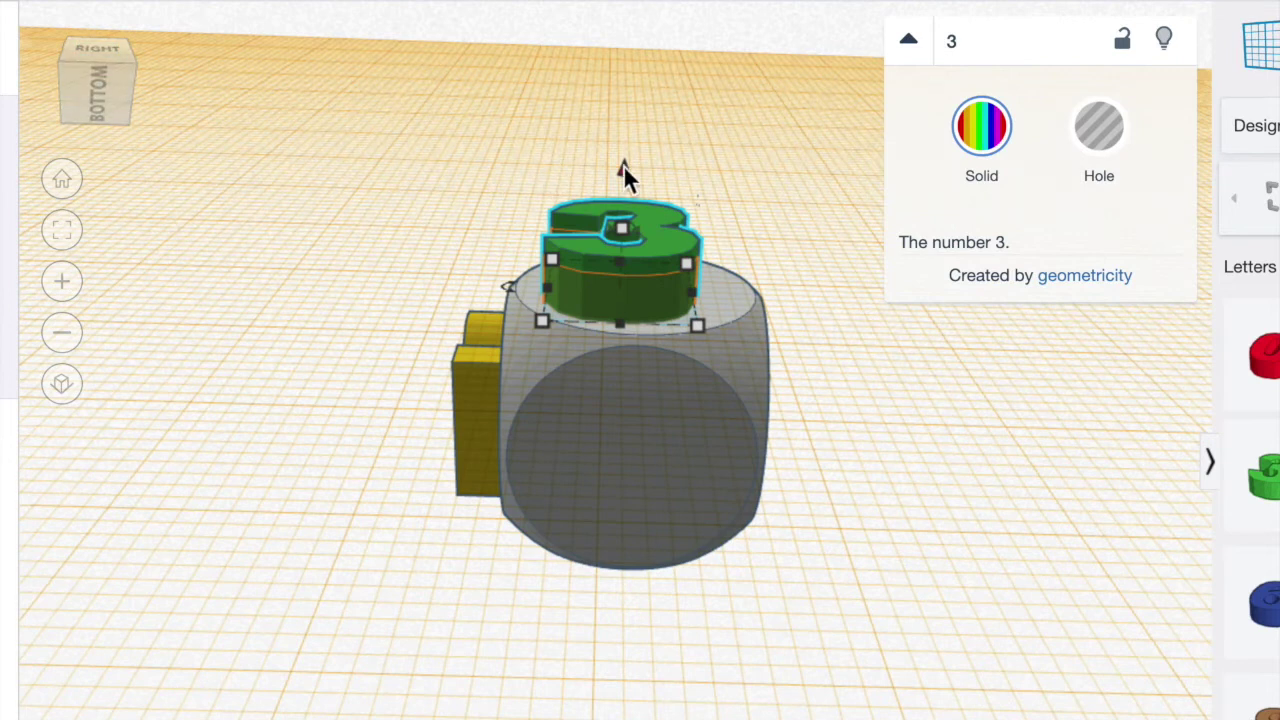
pyautogui.moveTo(625, 172); pyautogui.dragTo(632, 187)
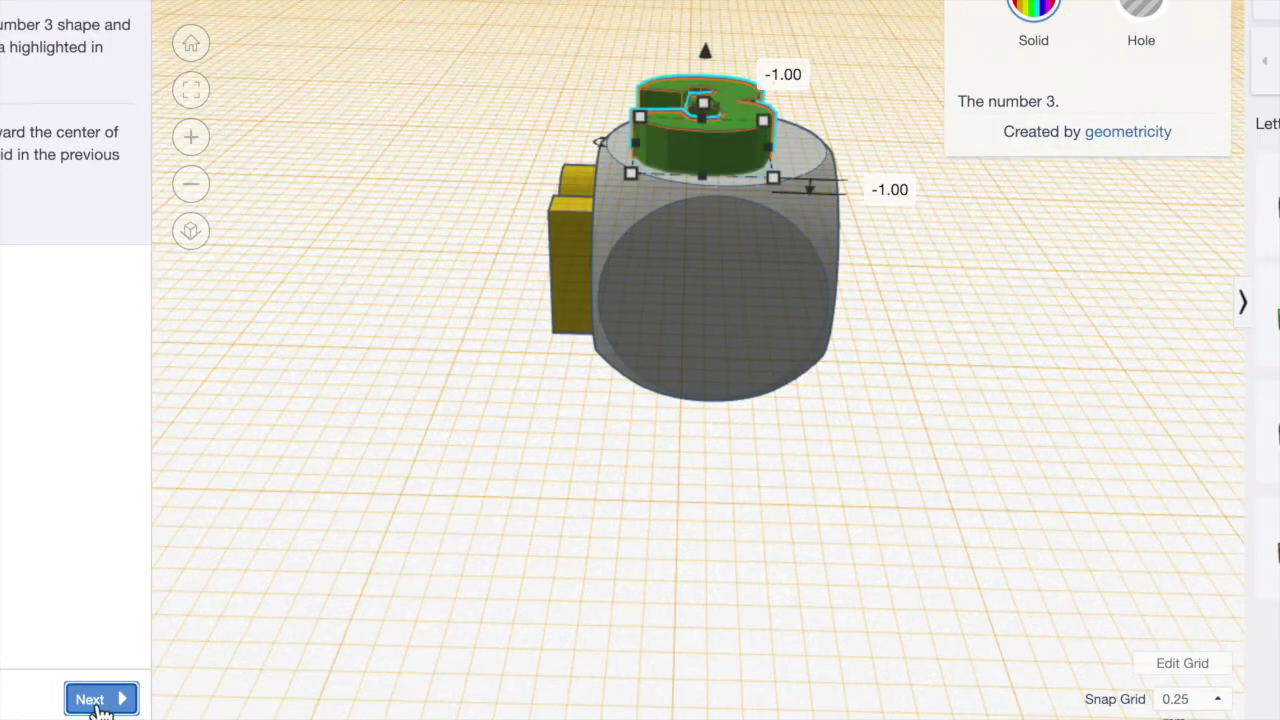
# Advance the lesson and place a new workplane on the die's left face.
pyautogui.click(92, 699)
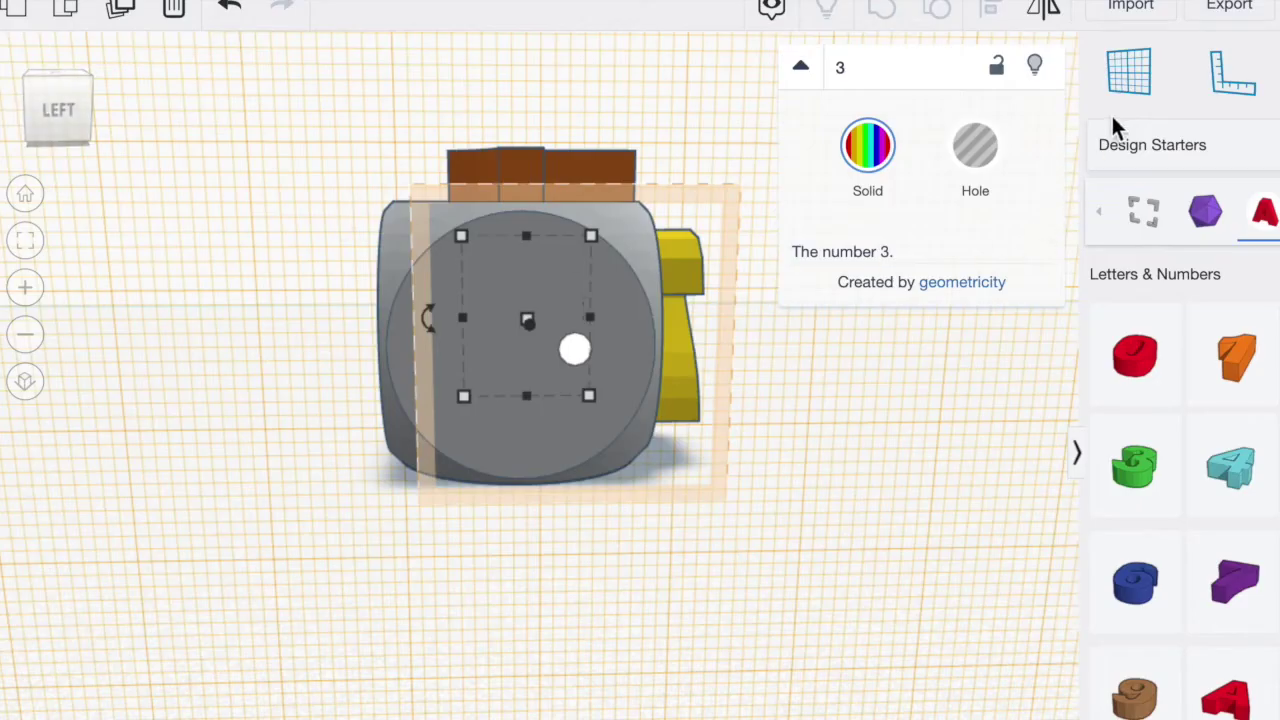
pyautogui.click(1130, 78)
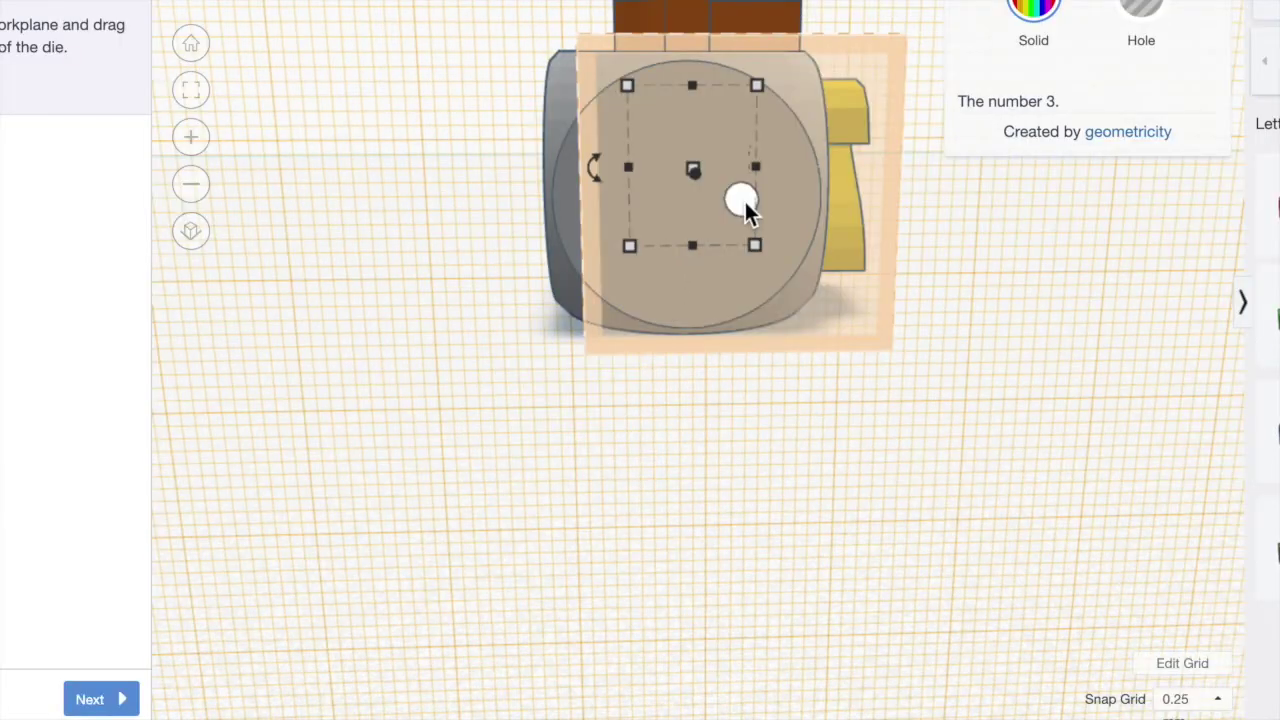
pyautogui.click(745, 203)
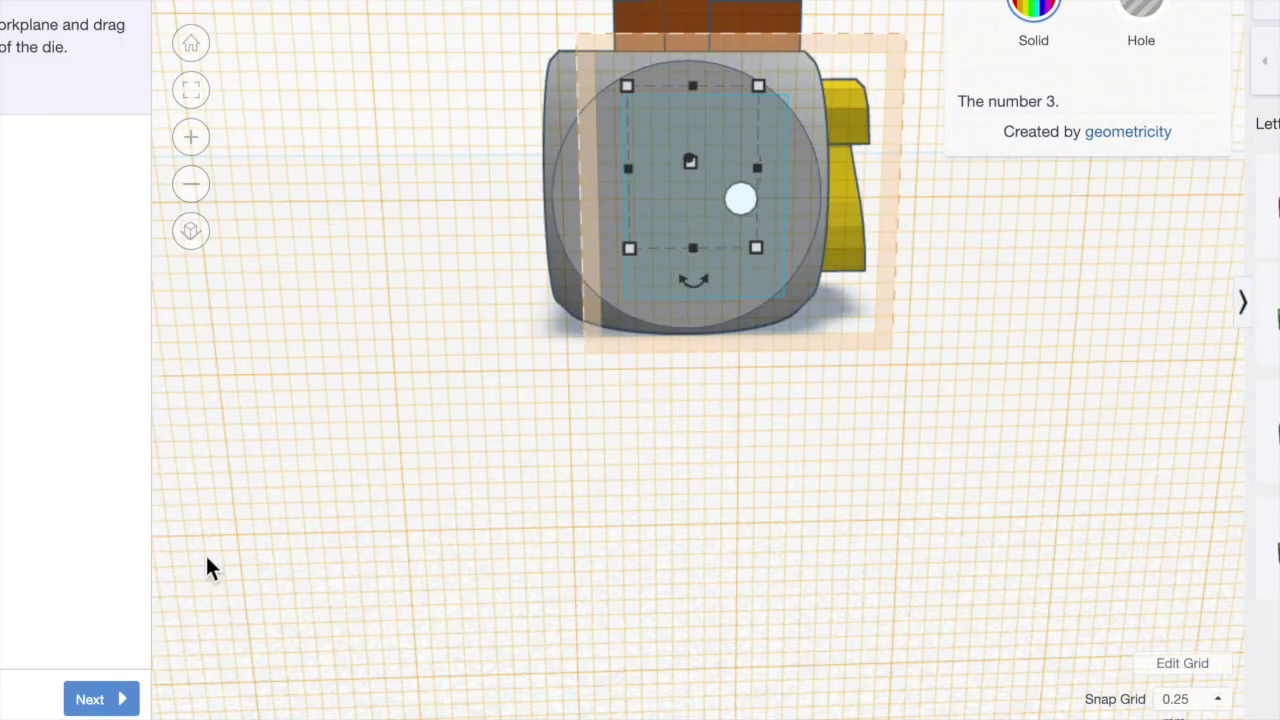
# Place the cyan 4 on the die's left face and lower it 1 mm to -1.00.
pyautogui.click(120, 697)
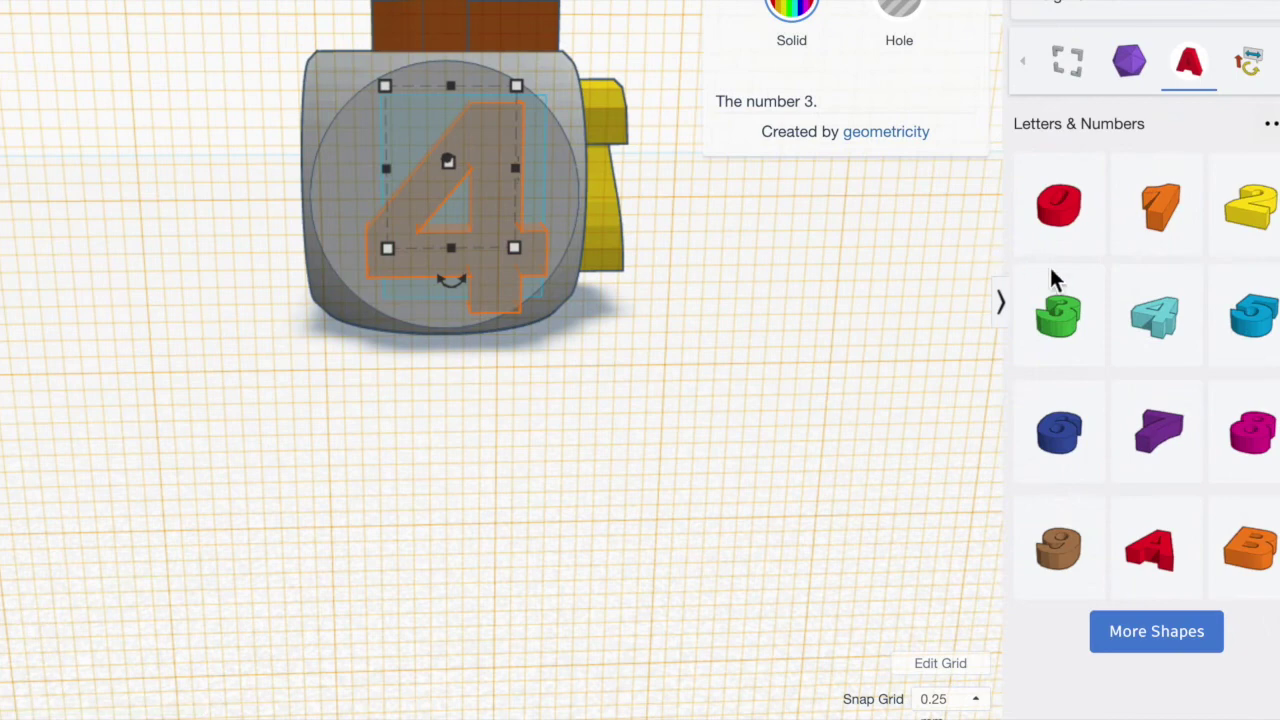
pyautogui.moveTo(1160, 331); pyautogui.dragTo(473, 213)
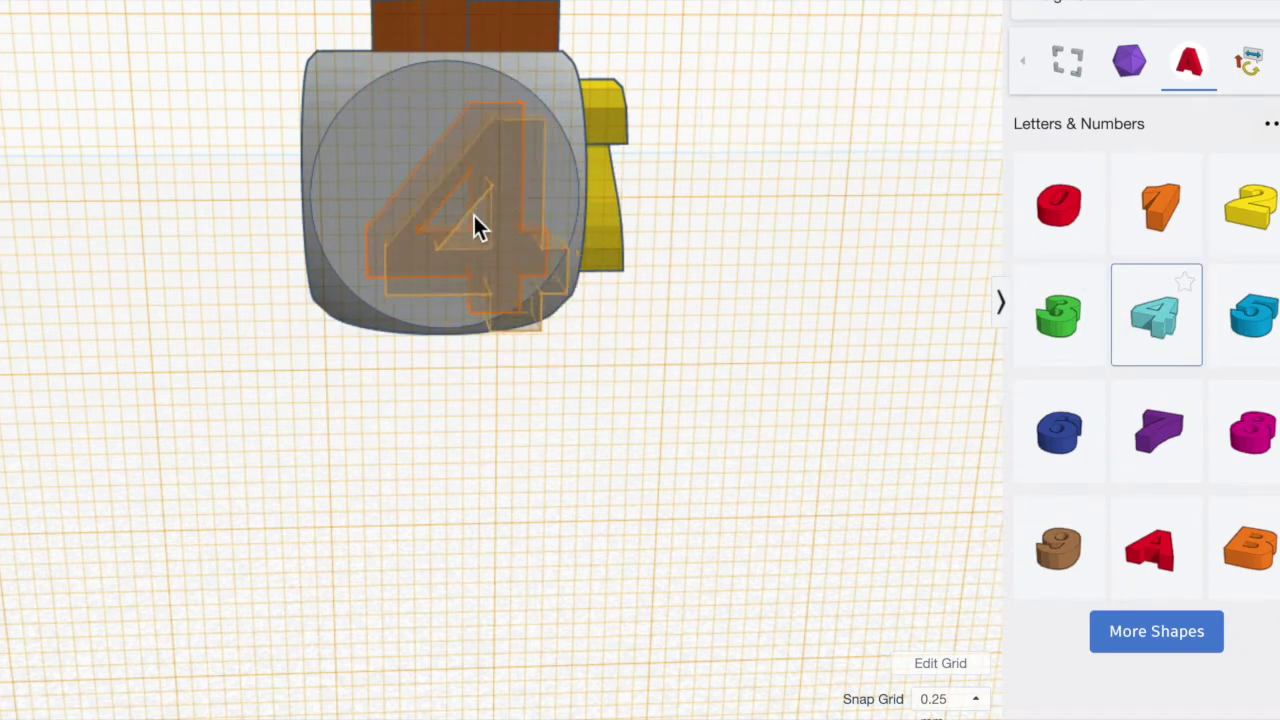
pyautogui.moveTo(473, 213); pyautogui.dragTo(473, 213)
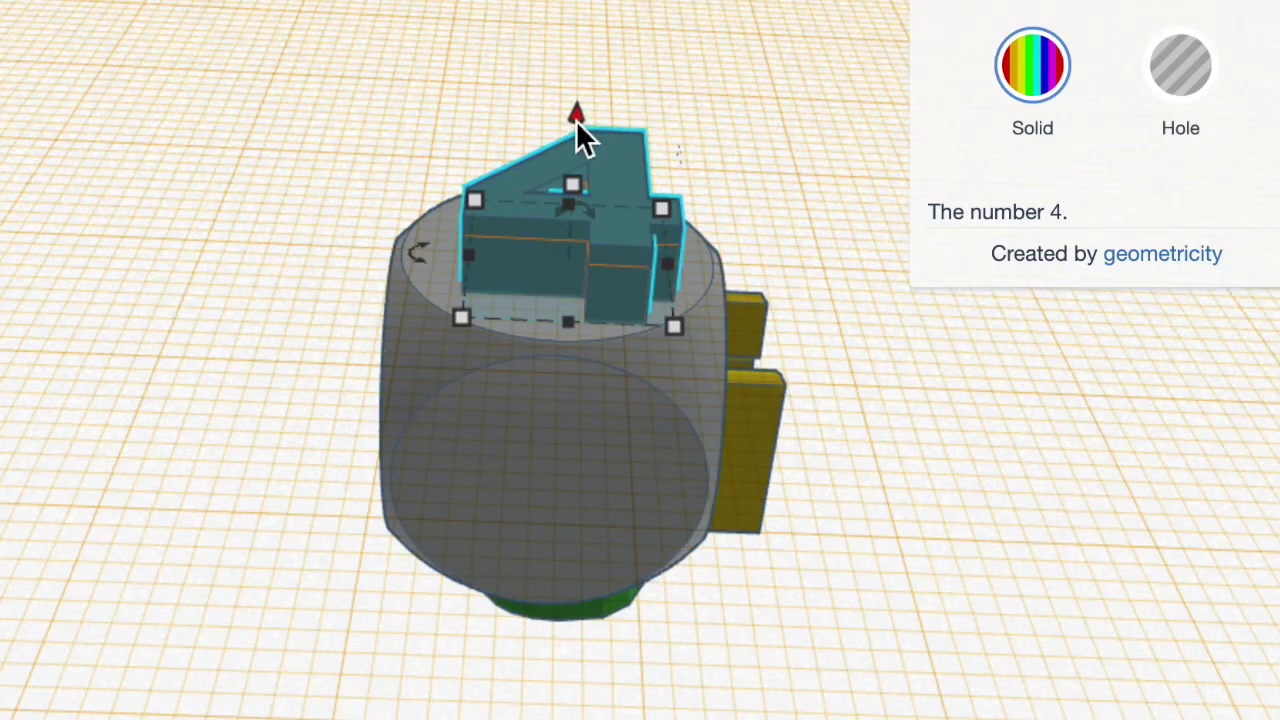
pyautogui.moveTo(577, 120); pyautogui.dragTo(579, 134)
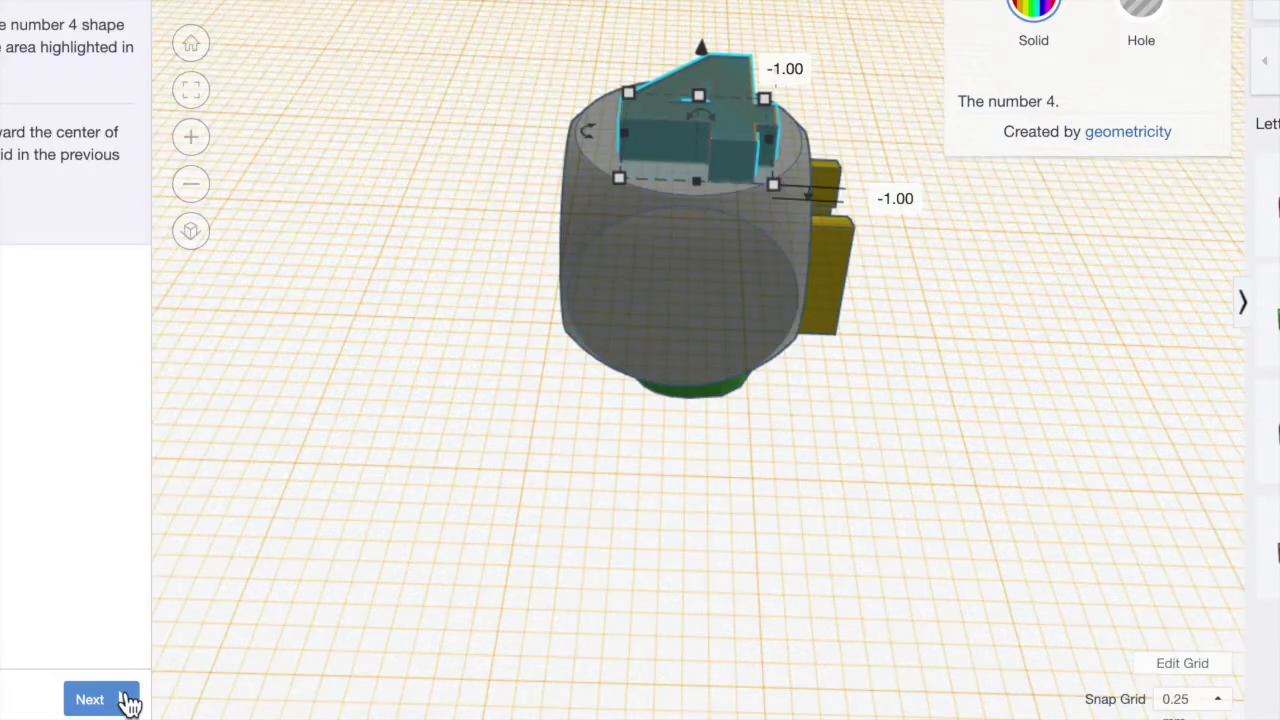
pyautogui.click(129, 697)
# Orbit to the back and place a workplane on the die's round face.
pyautogui.moveTo(98, 158); pyautogui.dragTo(121, 175)
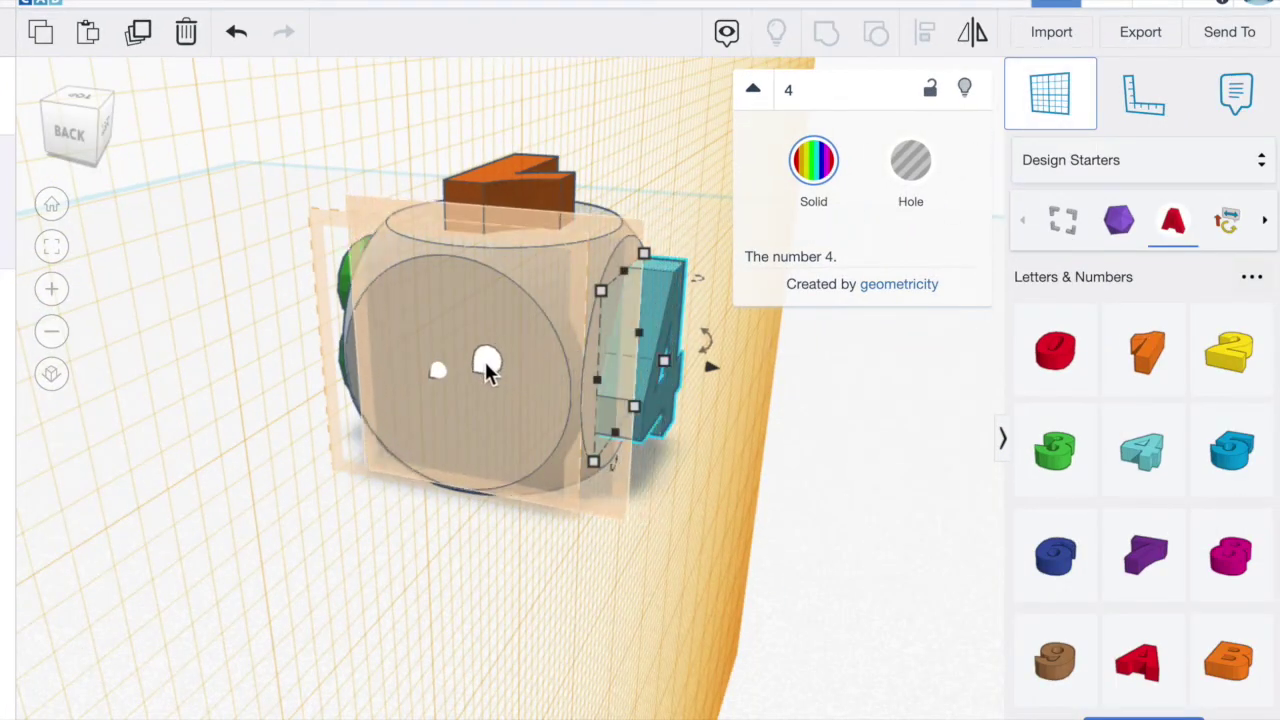
pyautogui.moveTo(448, 376); pyautogui.dragTo(440, 368)
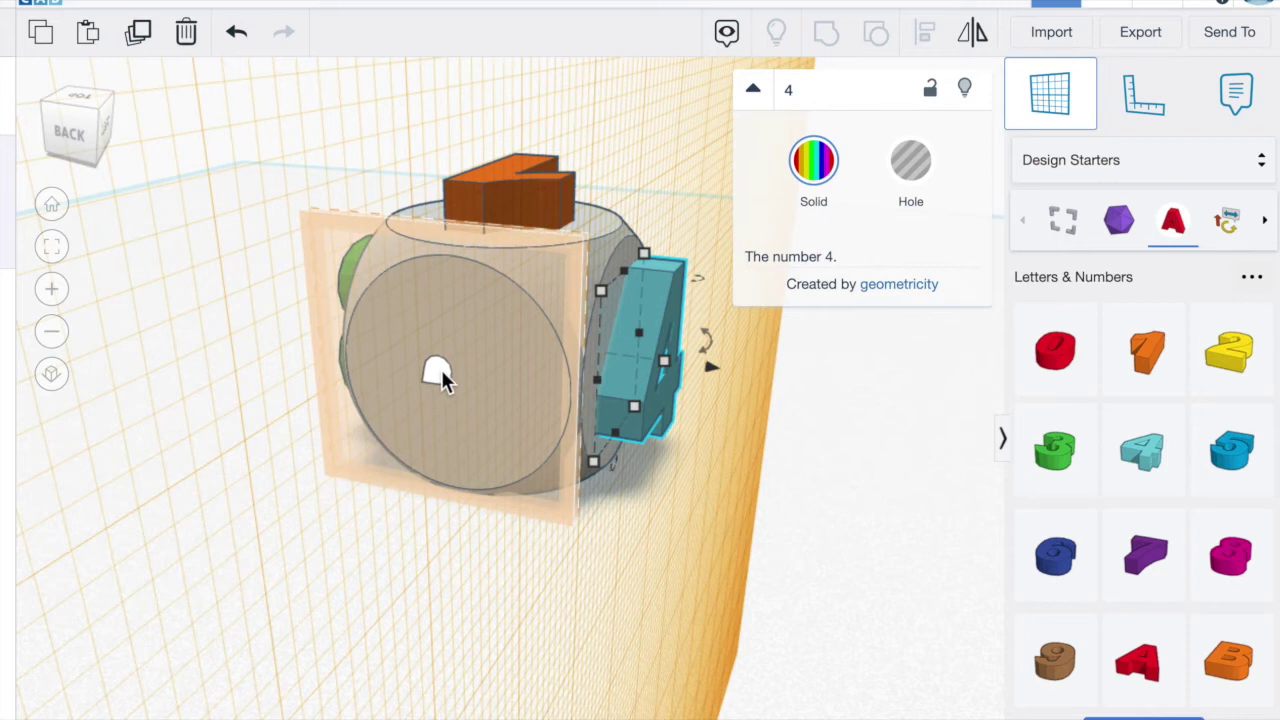
pyautogui.click(441, 369)
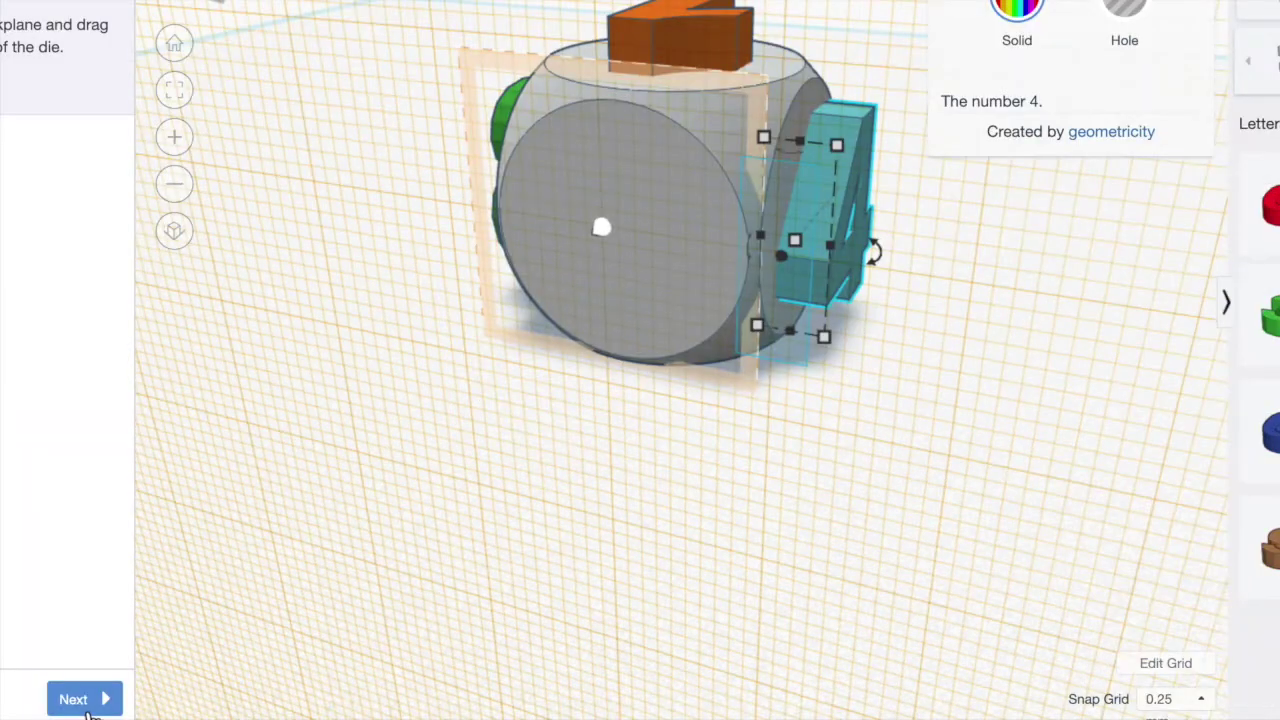
# Drop the blue 5 on the die's back face, nudge it to -1.00 with arrow keys, and reach step 13.
pyautogui.click(86, 699)
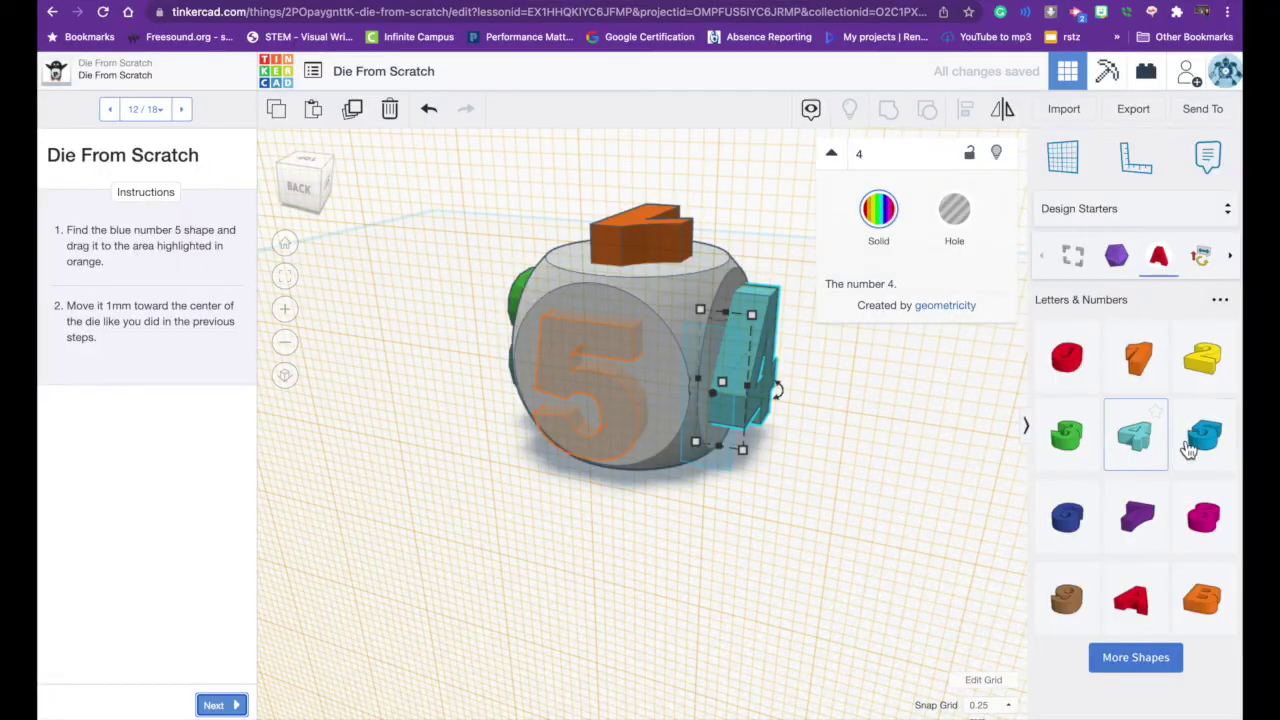
pyautogui.moveTo(1205, 440); pyautogui.dragTo(605, 385)
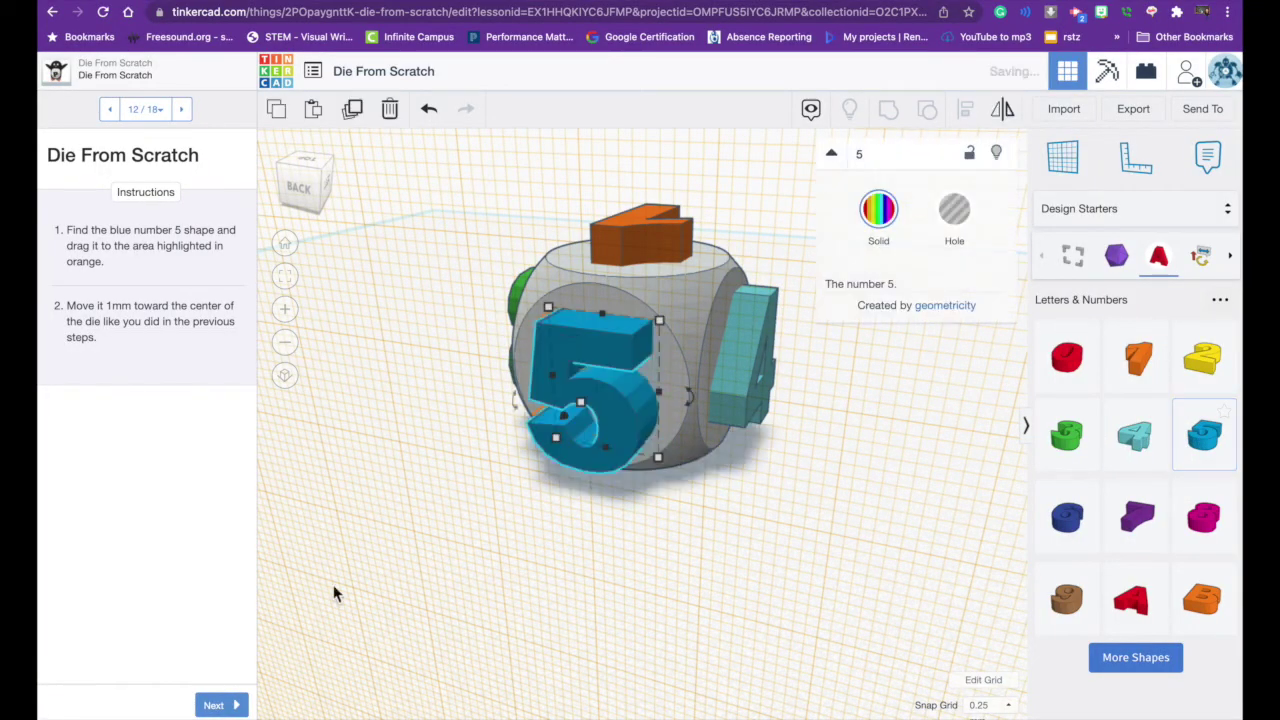
pyautogui.click(302, 186)
pyautogui.click(300, 188)
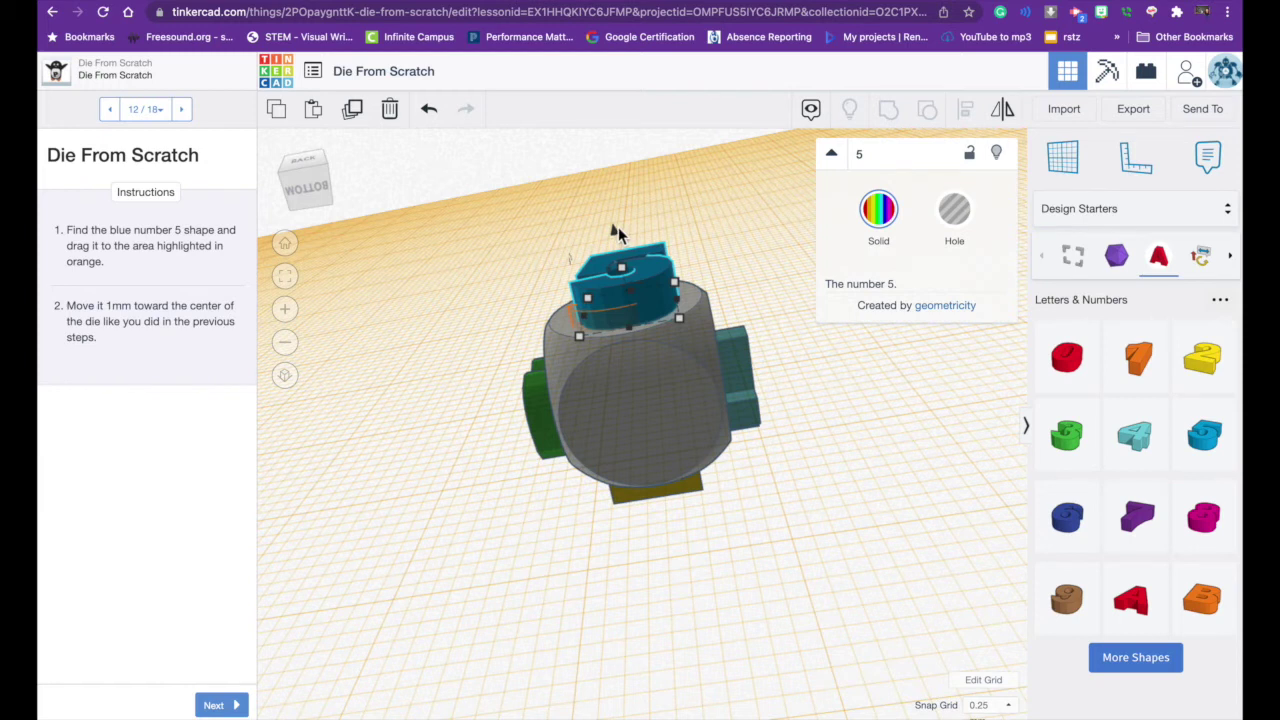
pyautogui.click(615, 236)
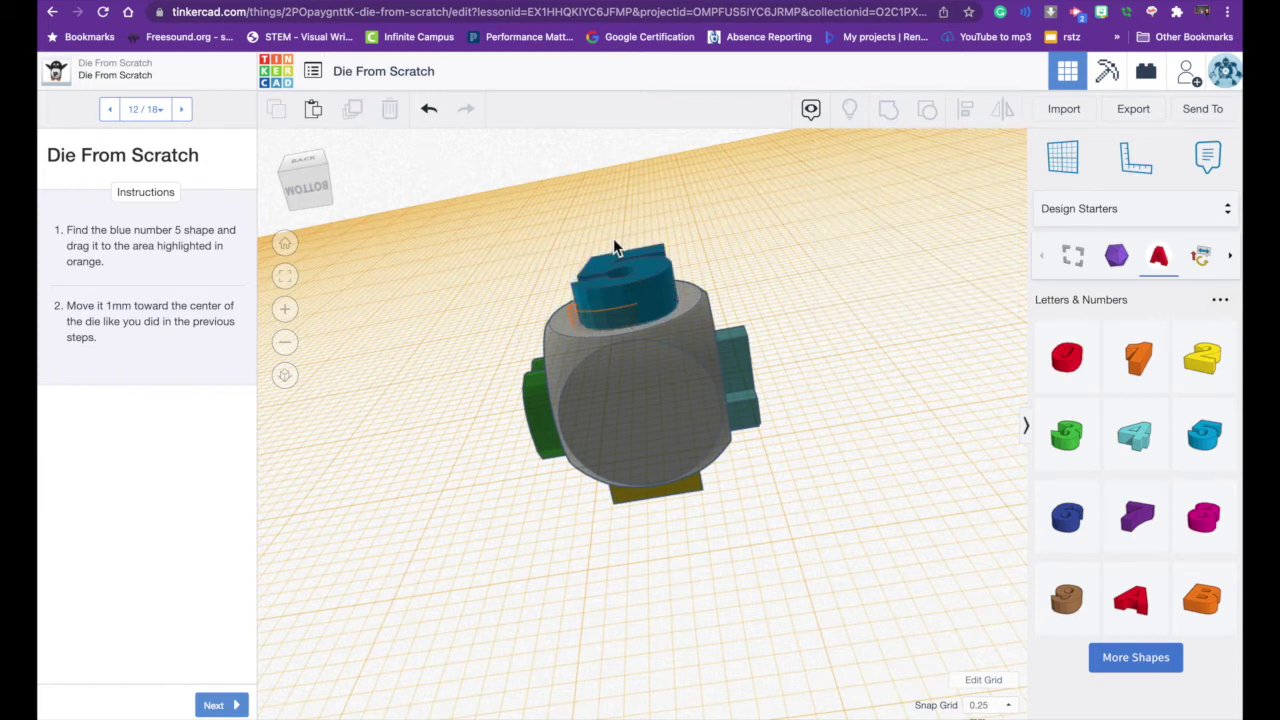
pyautogui.click(615, 271)
pyautogui.press('Down')
pyautogui.press('Down')
pyautogui.press('Down')
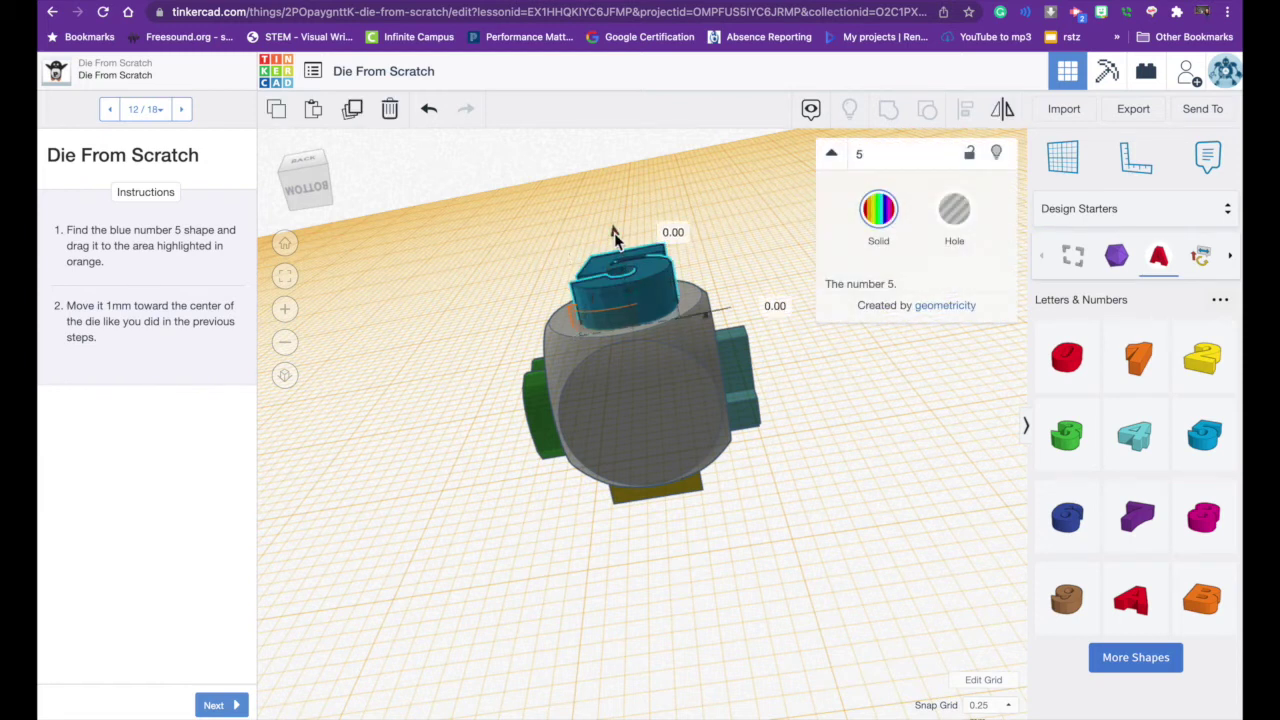
pyautogui.press('Down')
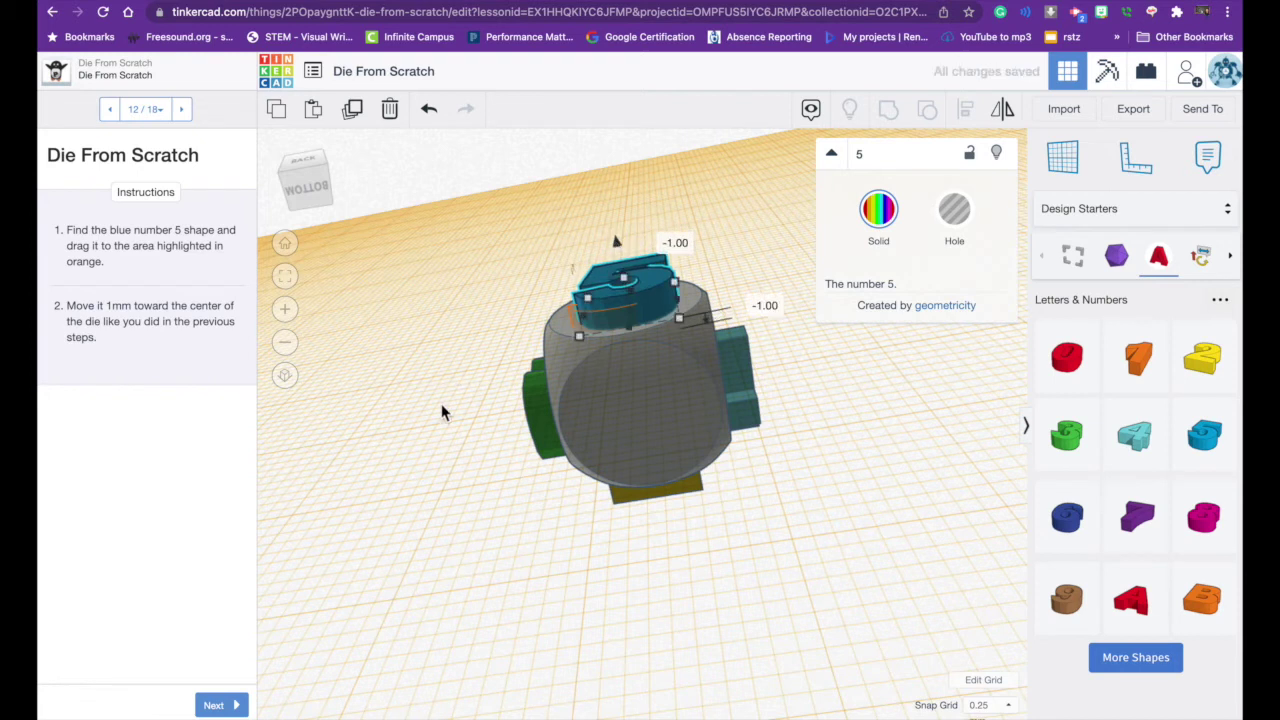
pyautogui.click(215, 705)
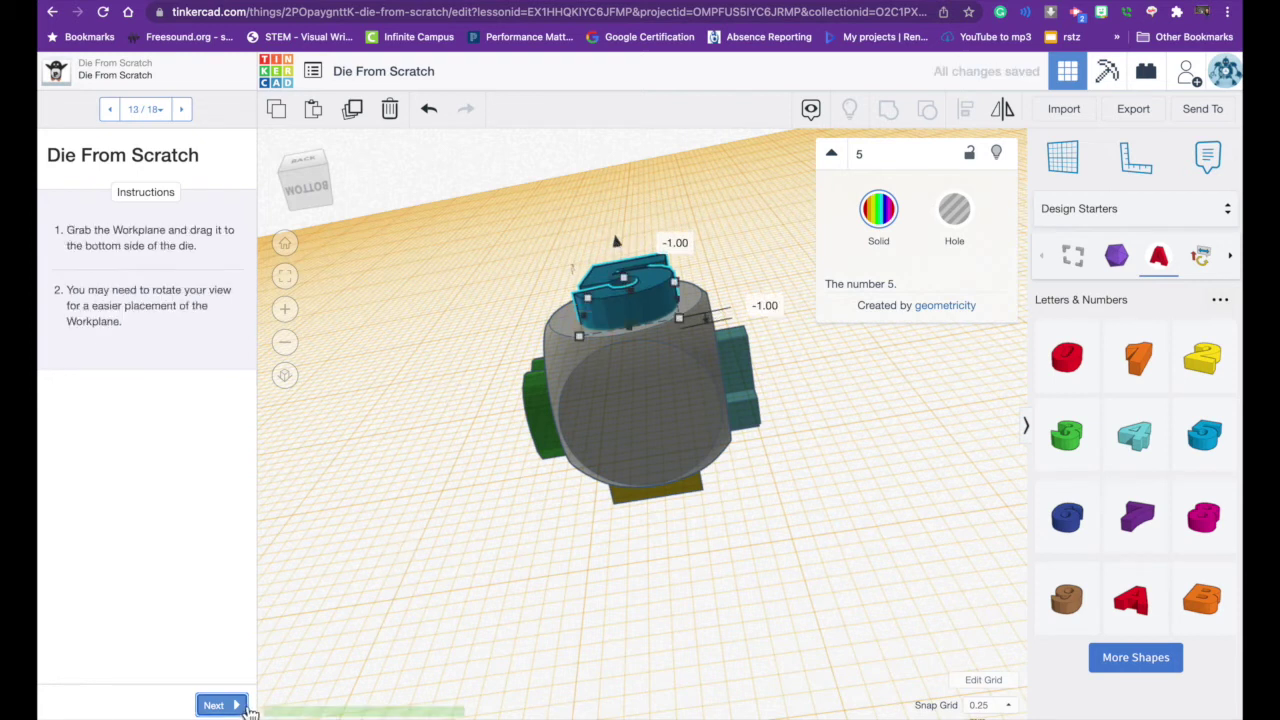
# Turn the view to the die's bottom and place a workplane on the bottom face.
pyautogui.click(304, 182)
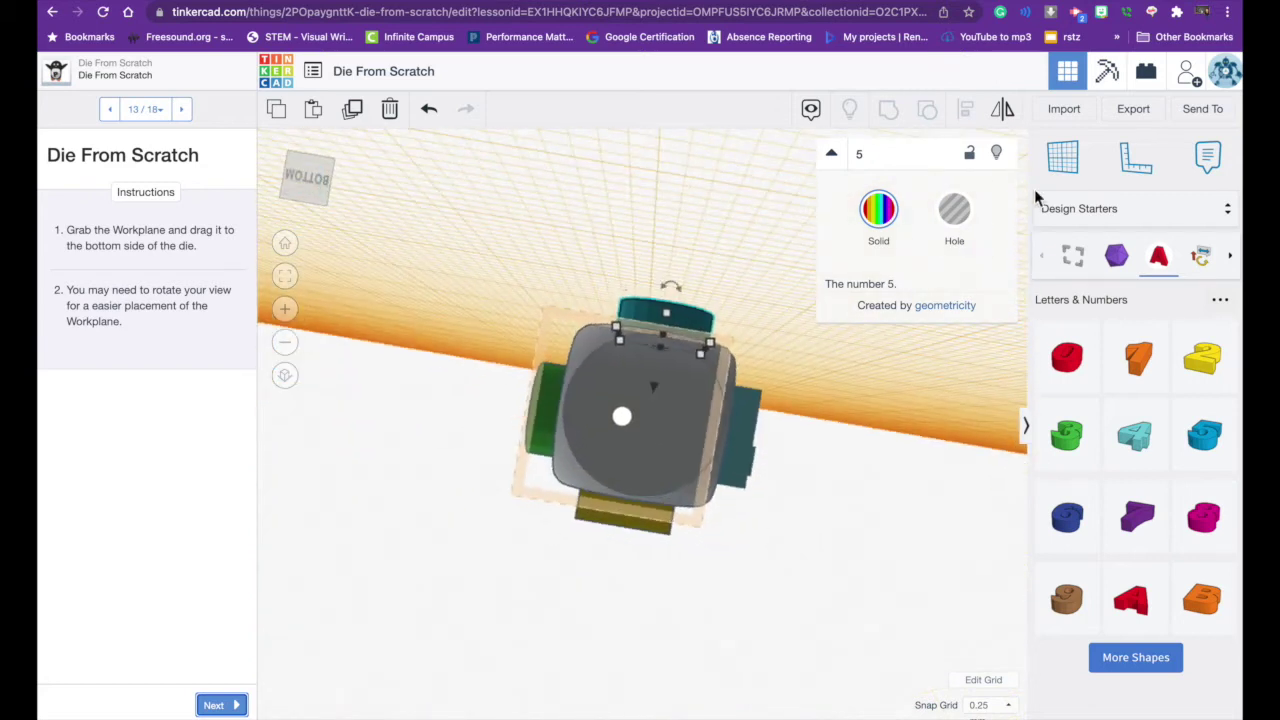
pyautogui.click(1063, 157)
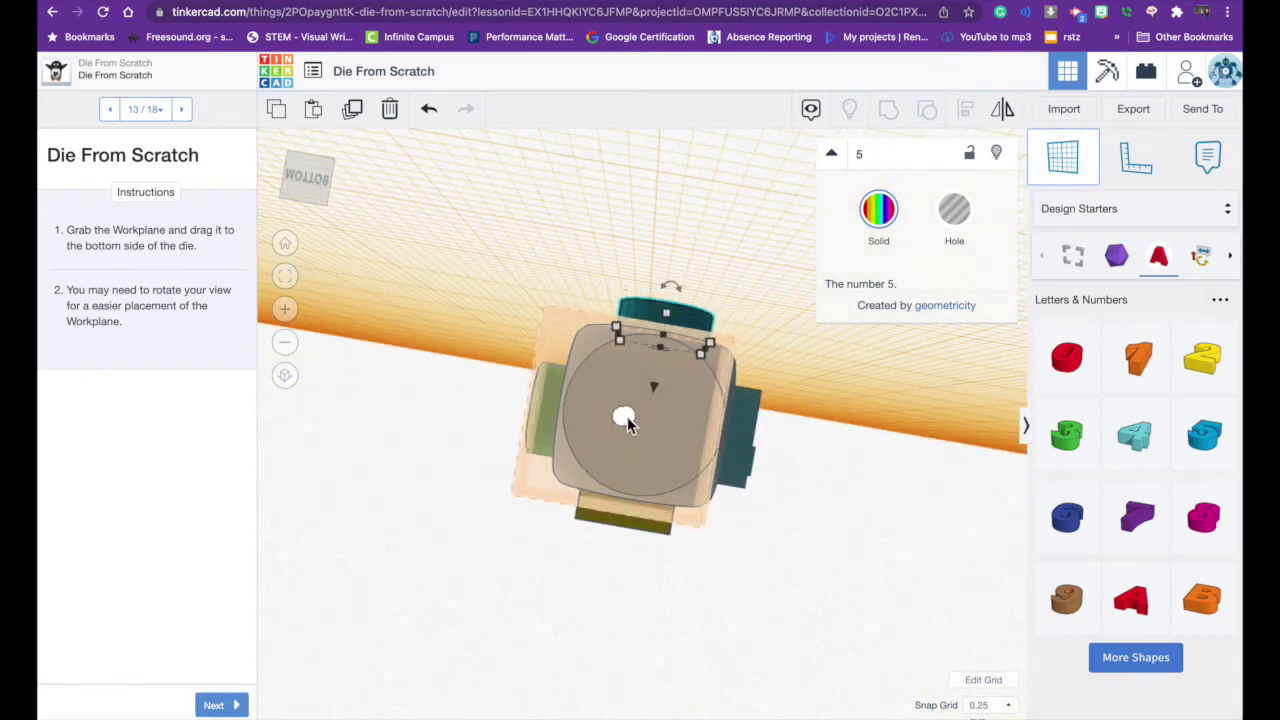
pyautogui.click(623, 418)
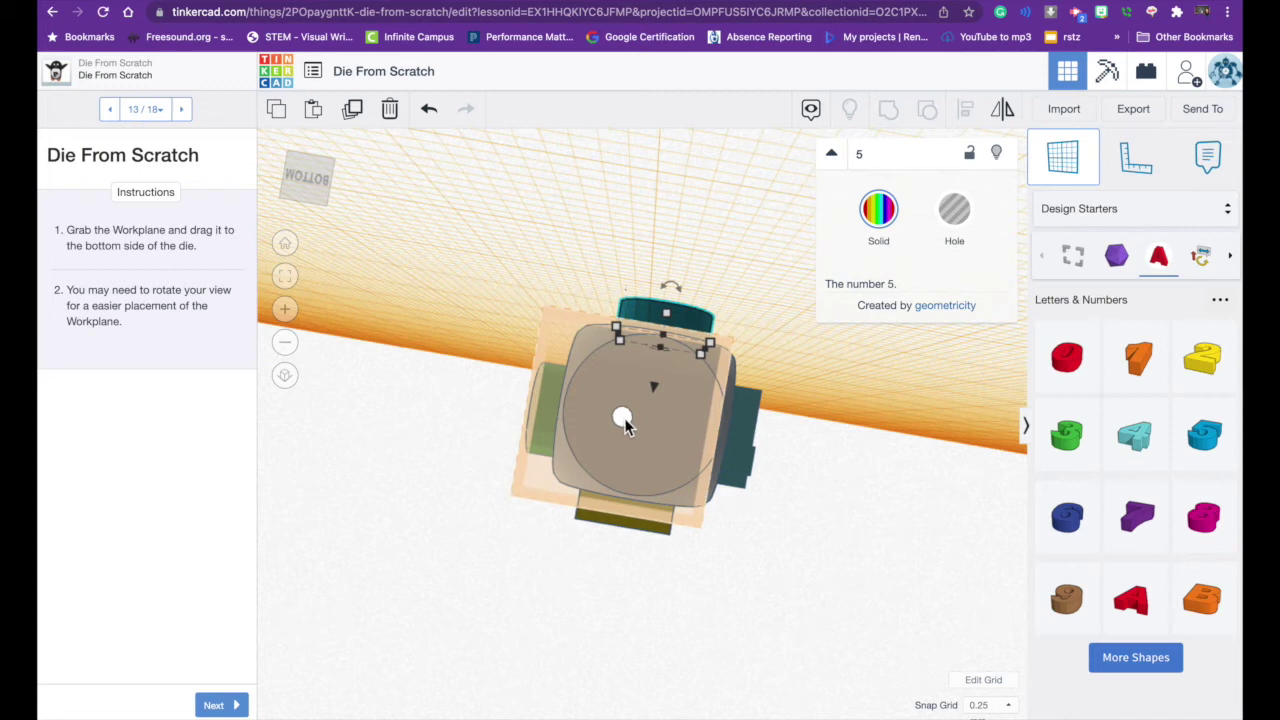
pyautogui.click(238, 707)
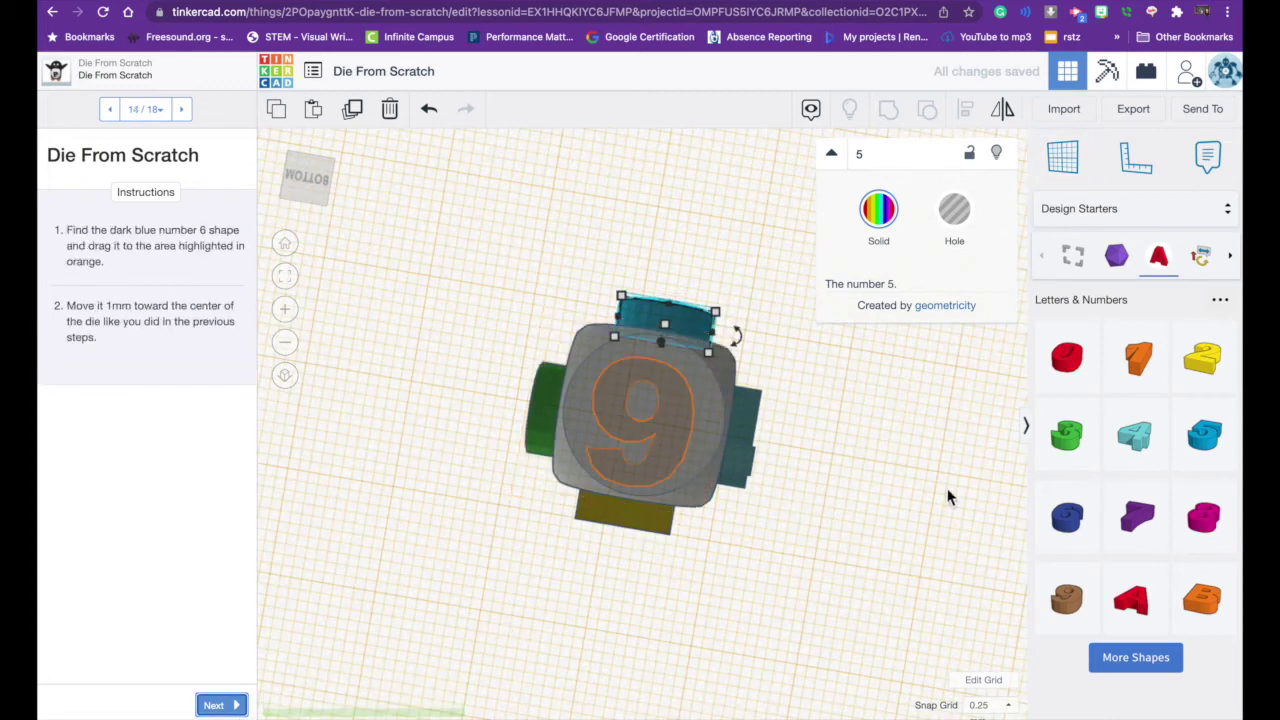
# Drop the dark blue 6 onto the bottom face, push it 1 mm in, and advance to step 15.
pyautogui.click(296, 198)
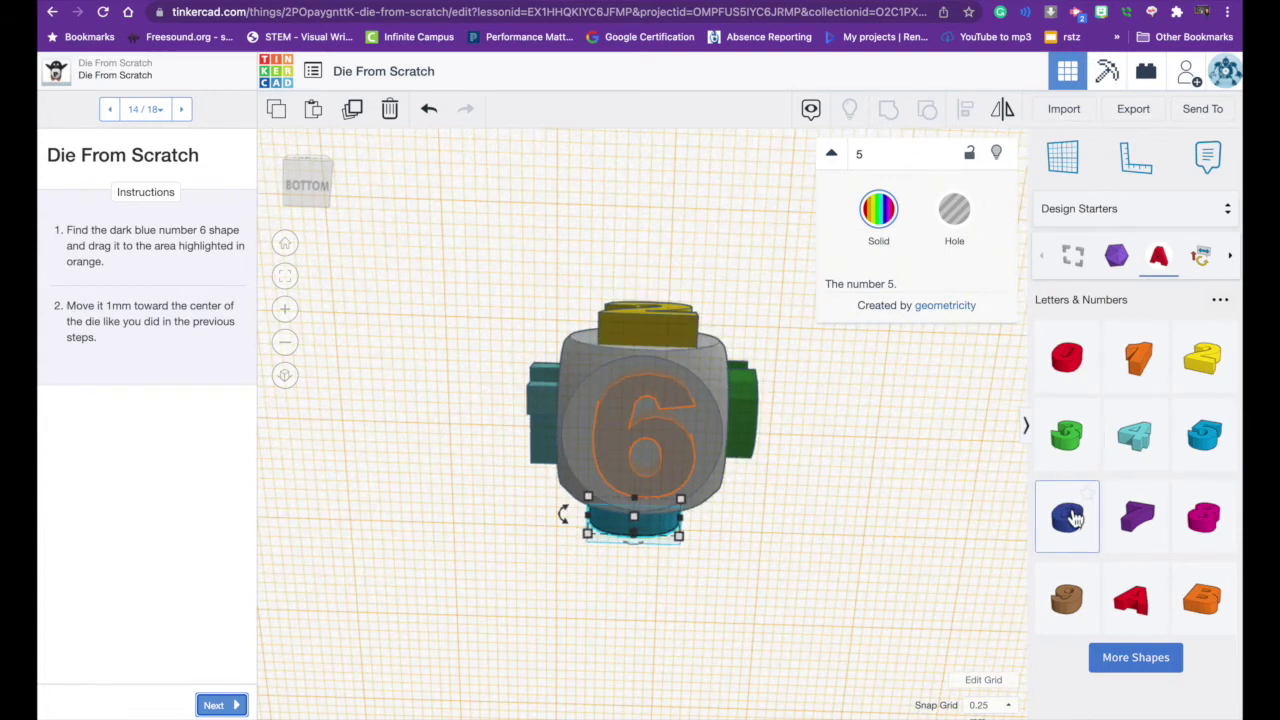
pyautogui.moveTo(1067, 515); pyautogui.dragTo(646, 432)
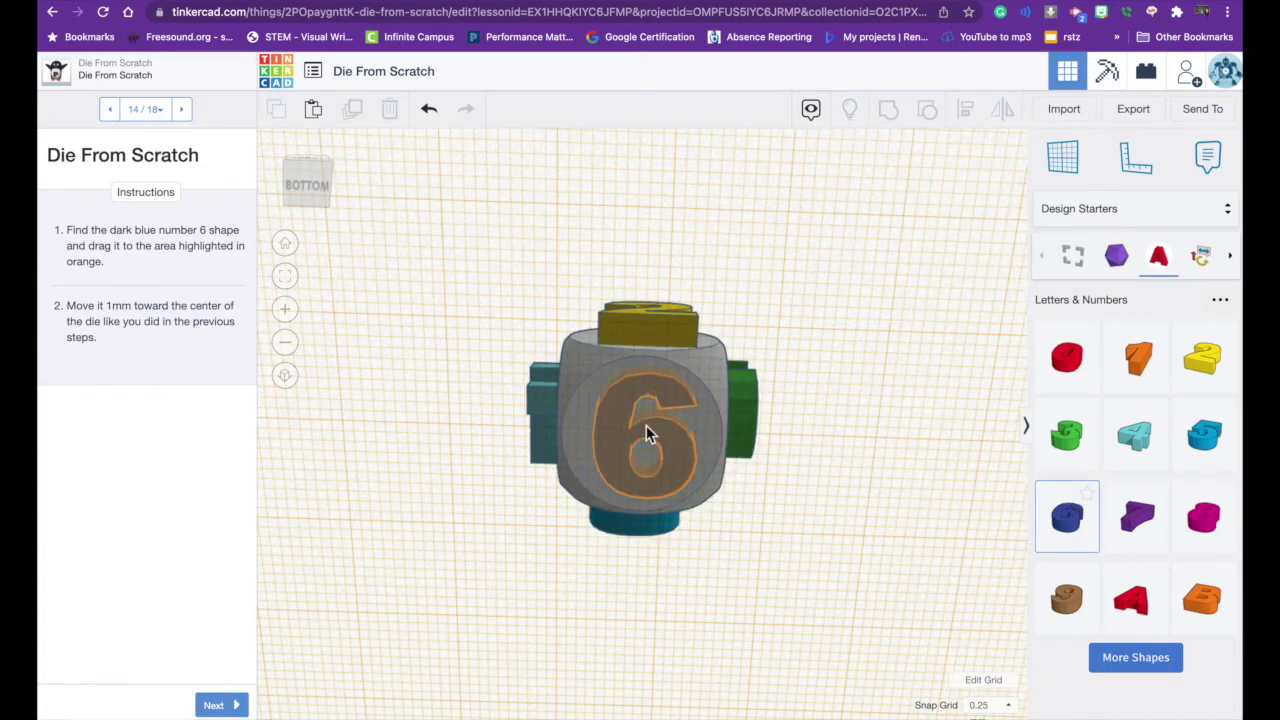
pyautogui.click(312, 178)
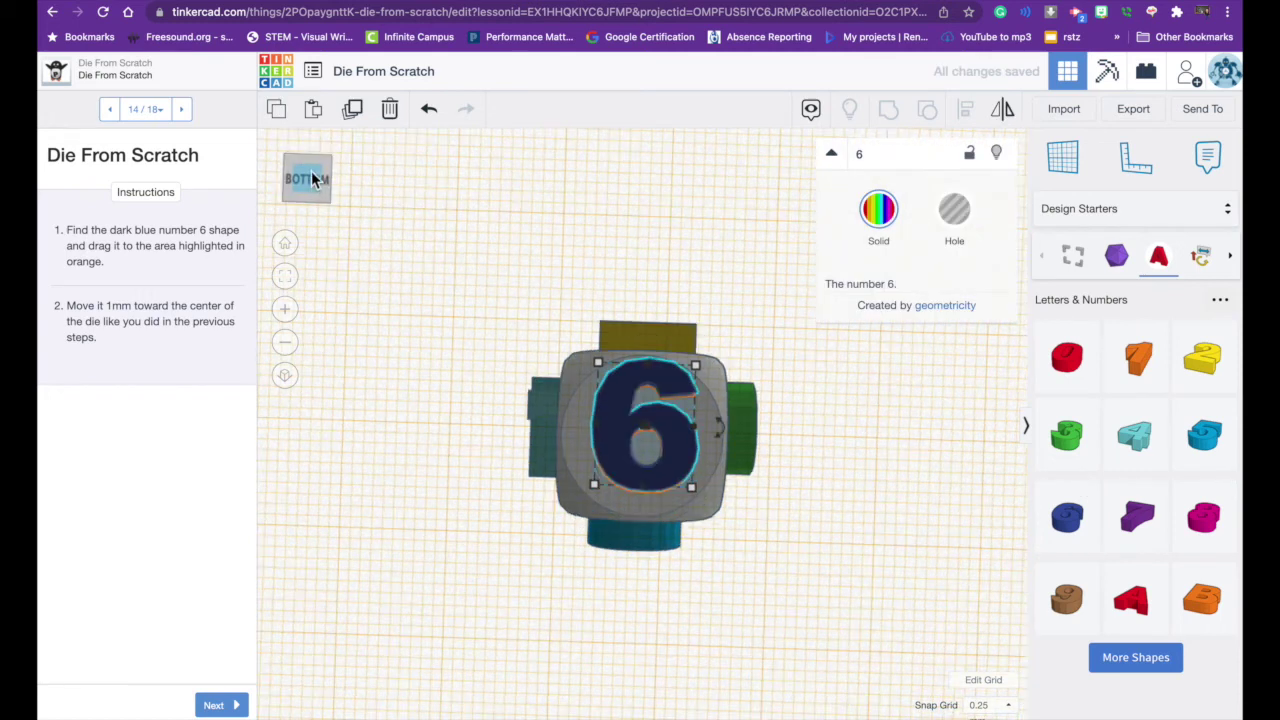
pyautogui.moveTo(309, 207); pyautogui.dragTo(313, 193)
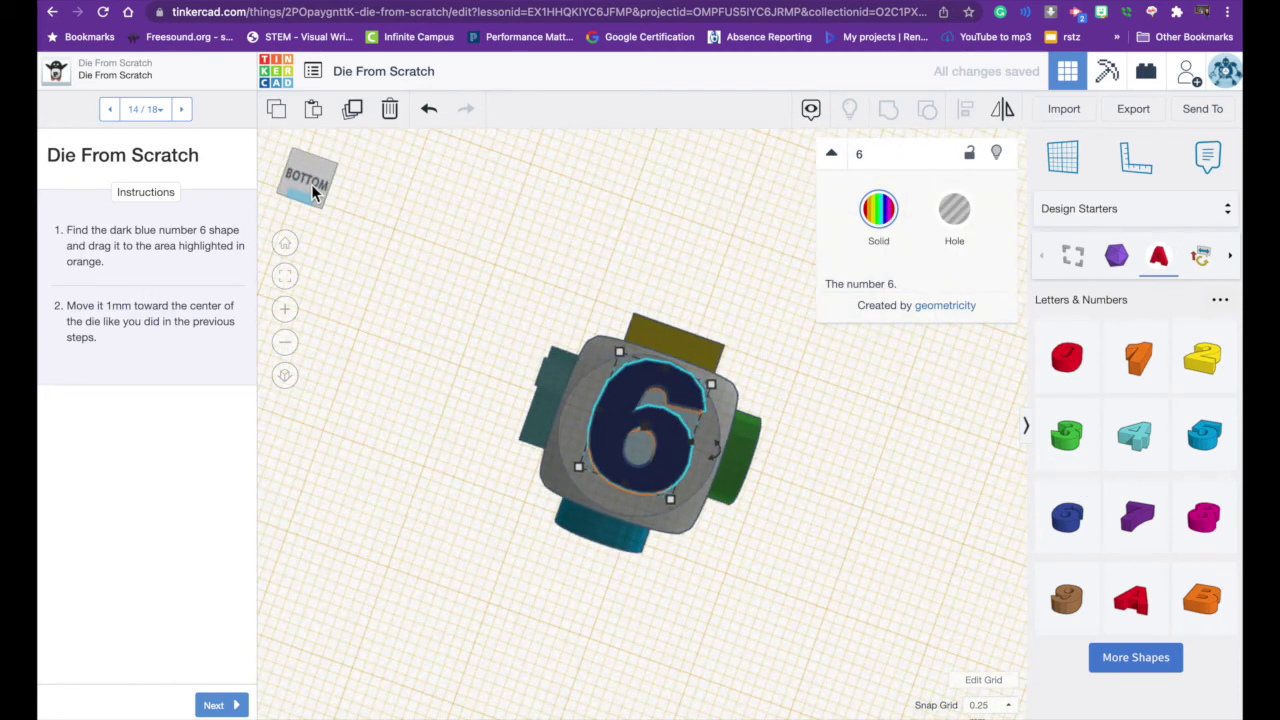
pyautogui.click(312, 195)
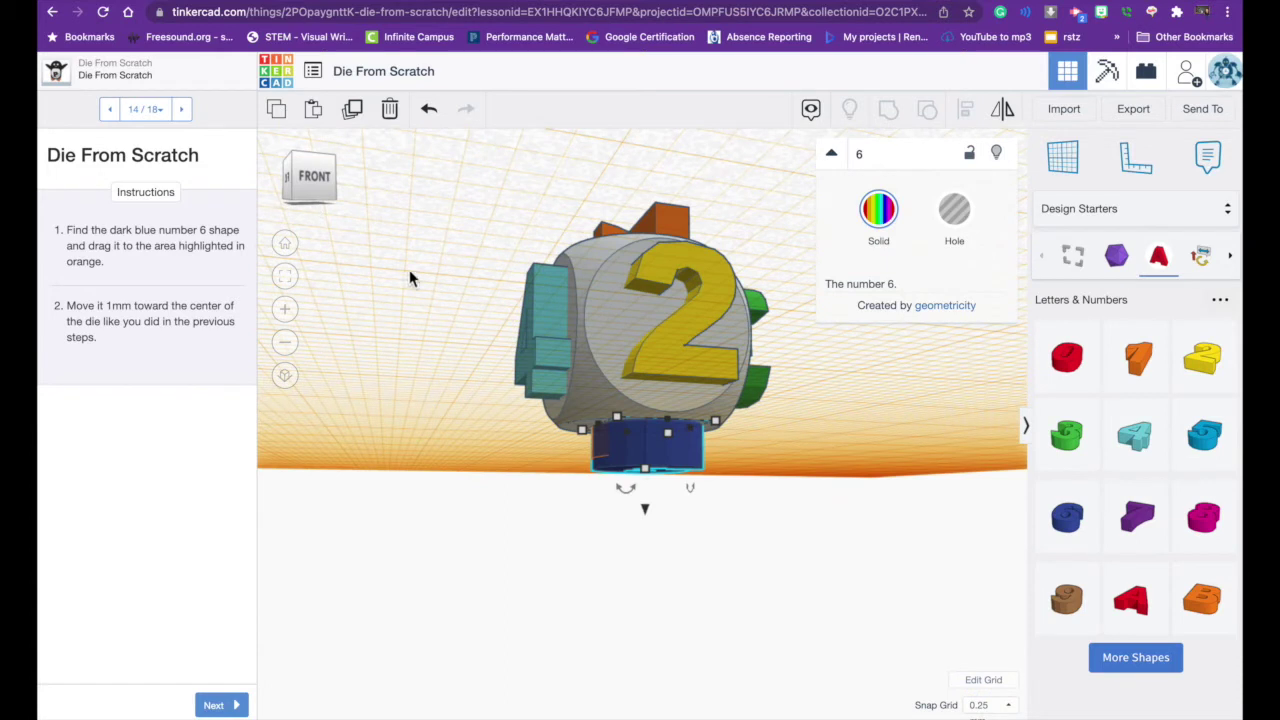
pyautogui.moveTo(645, 511); pyautogui.dragTo(646, 503)
pyautogui.click(213, 705)
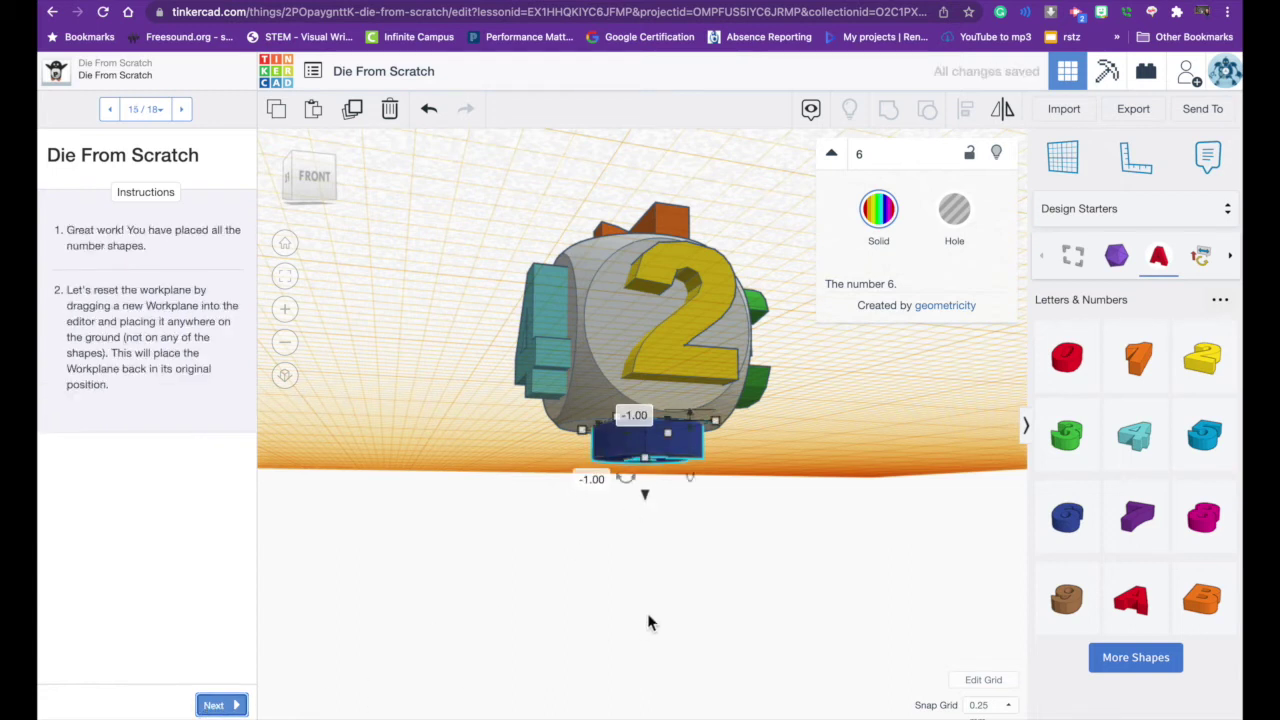
# Put the workplane back on the ground and view the die from the front, tilted down.
pyautogui.click(1071, 168)
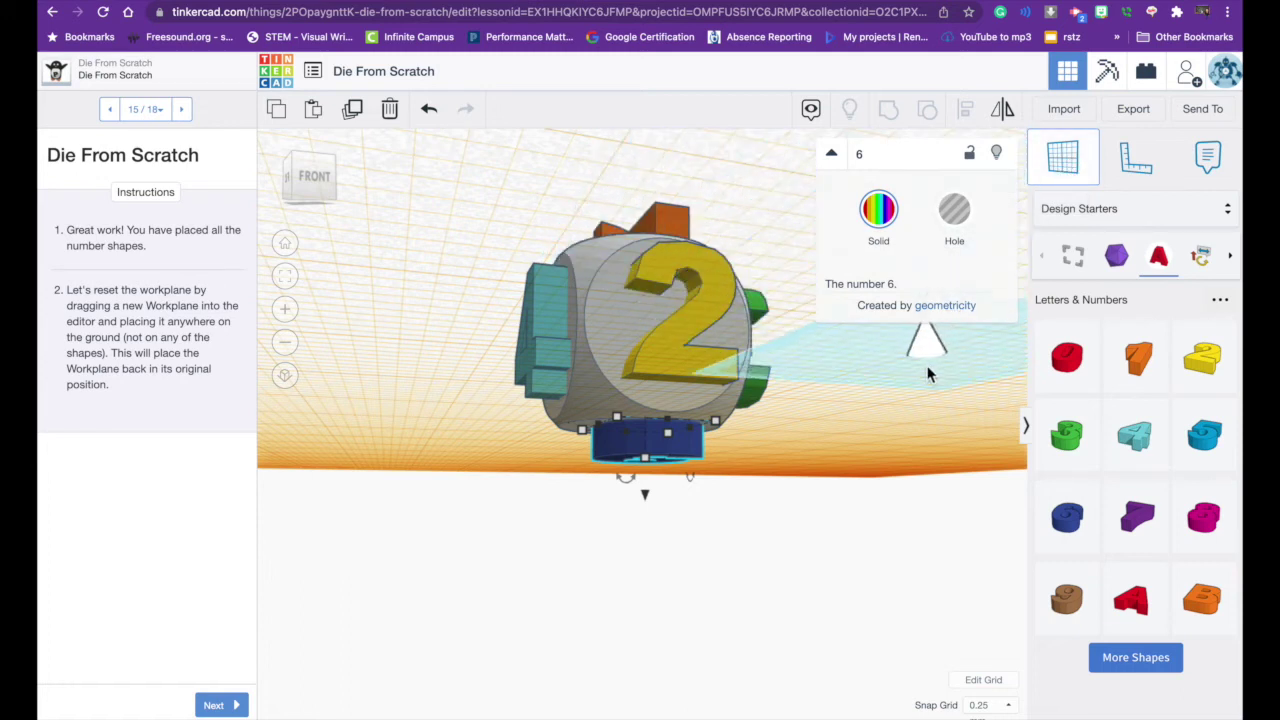
pyautogui.click(901, 441)
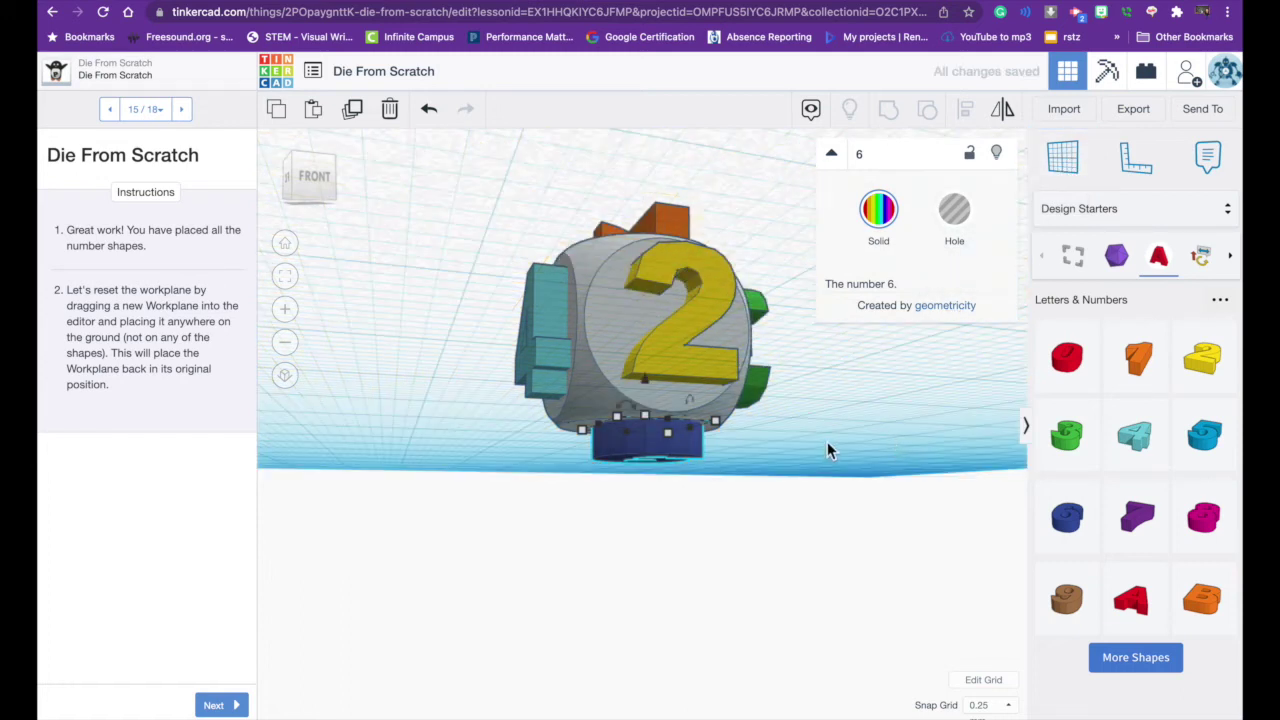
pyautogui.click(320, 189)
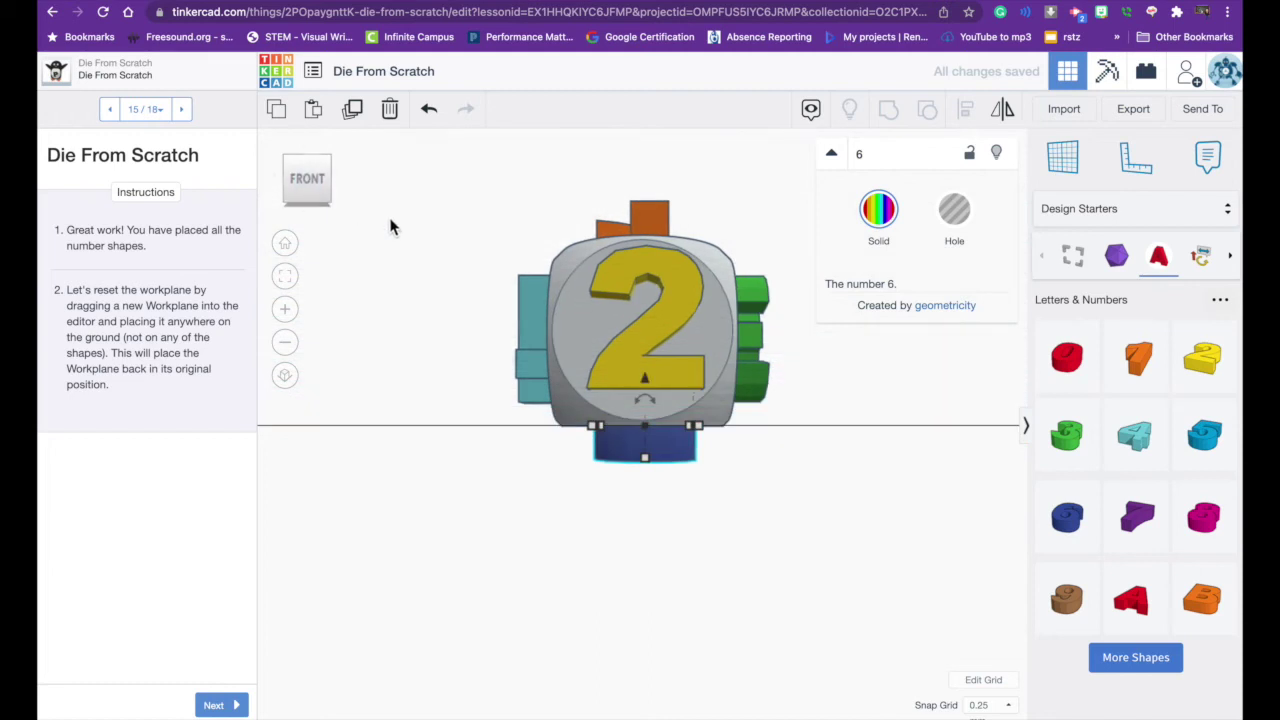
pyautogui.moveTo(321, 187); pyautogui.dragTo(320, 193)
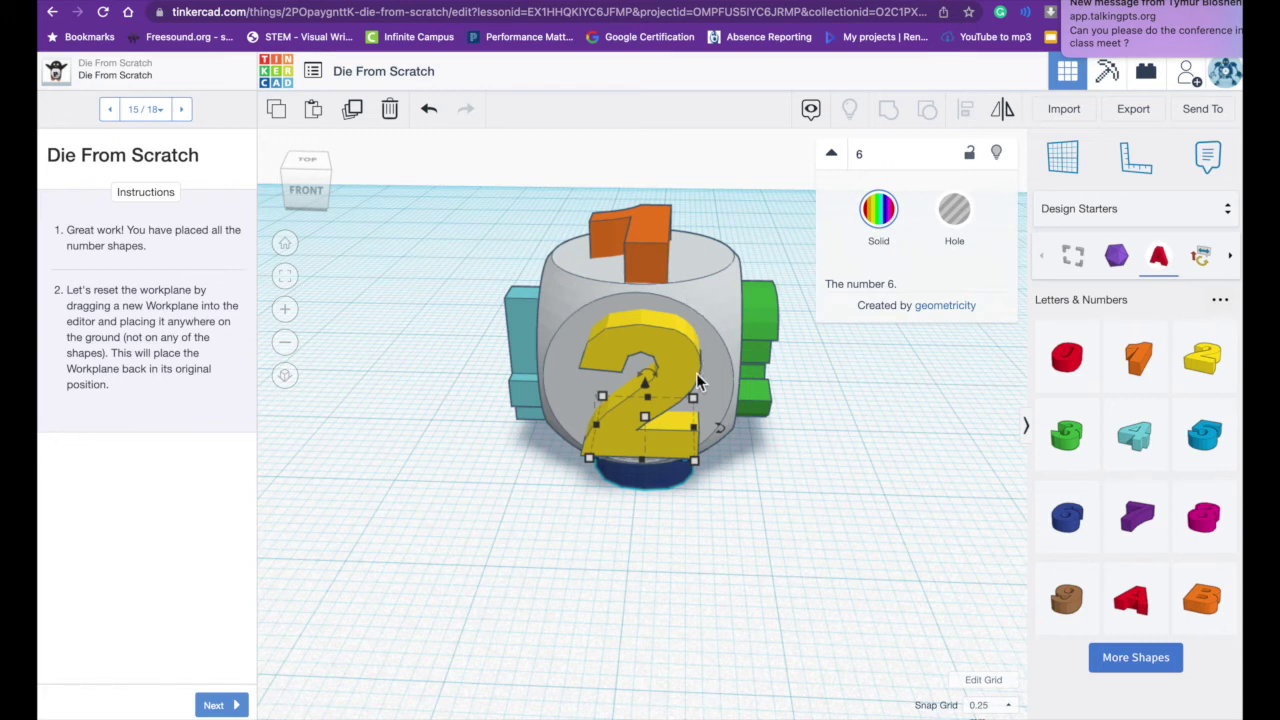
# Turn the number 1 on top and the number 2 into holes.
pyautogui.click(645, 242)
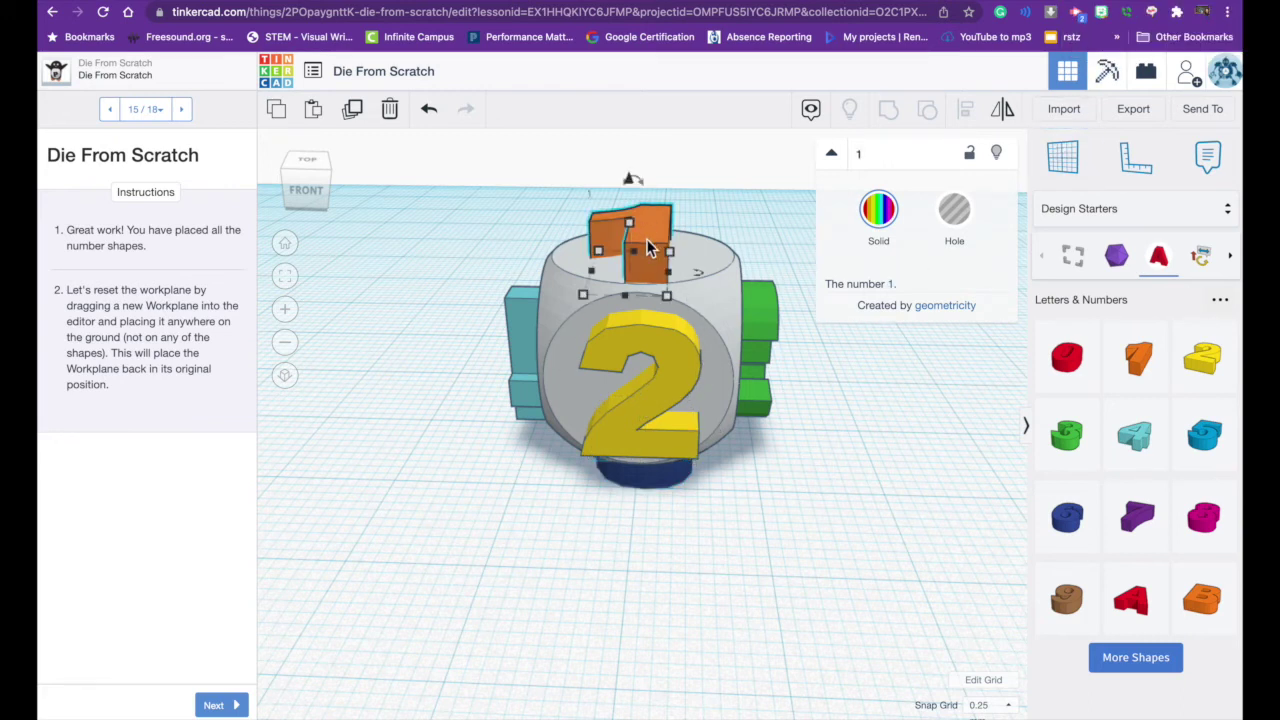
pyautogui.click(969, 228)
pyautogui.click(853, 461)
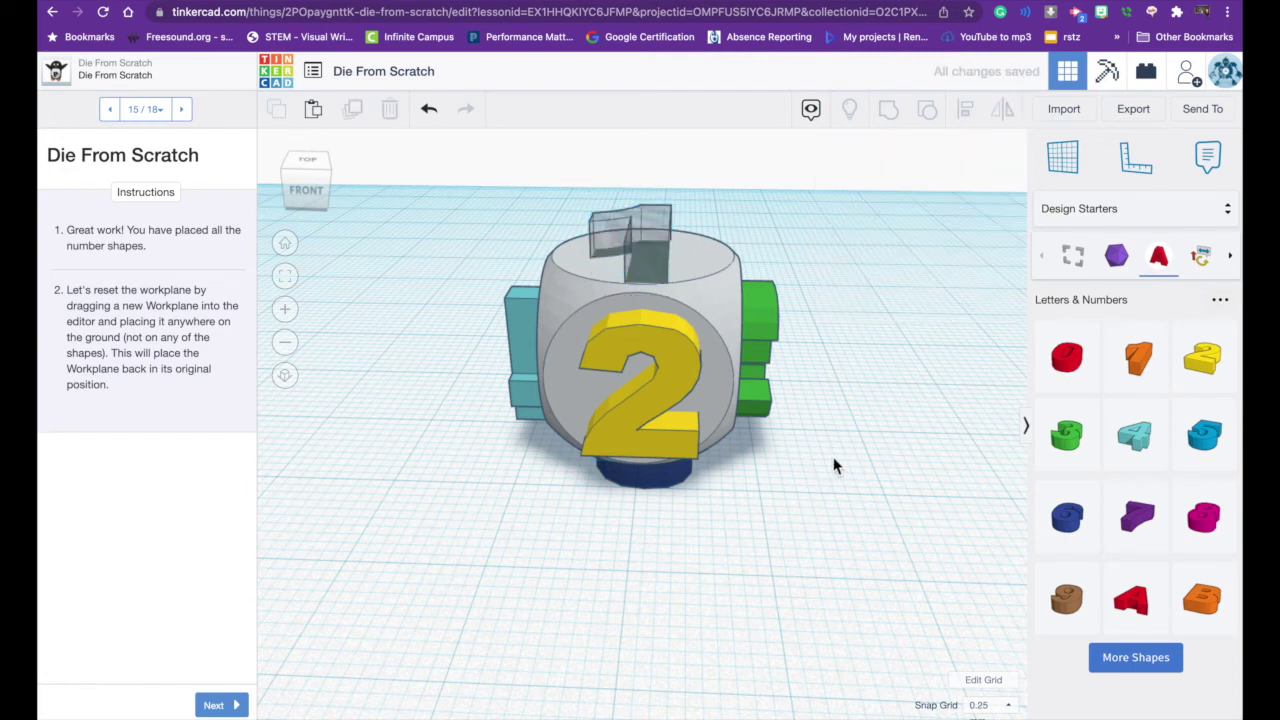
pyautogui.click(648, 437)
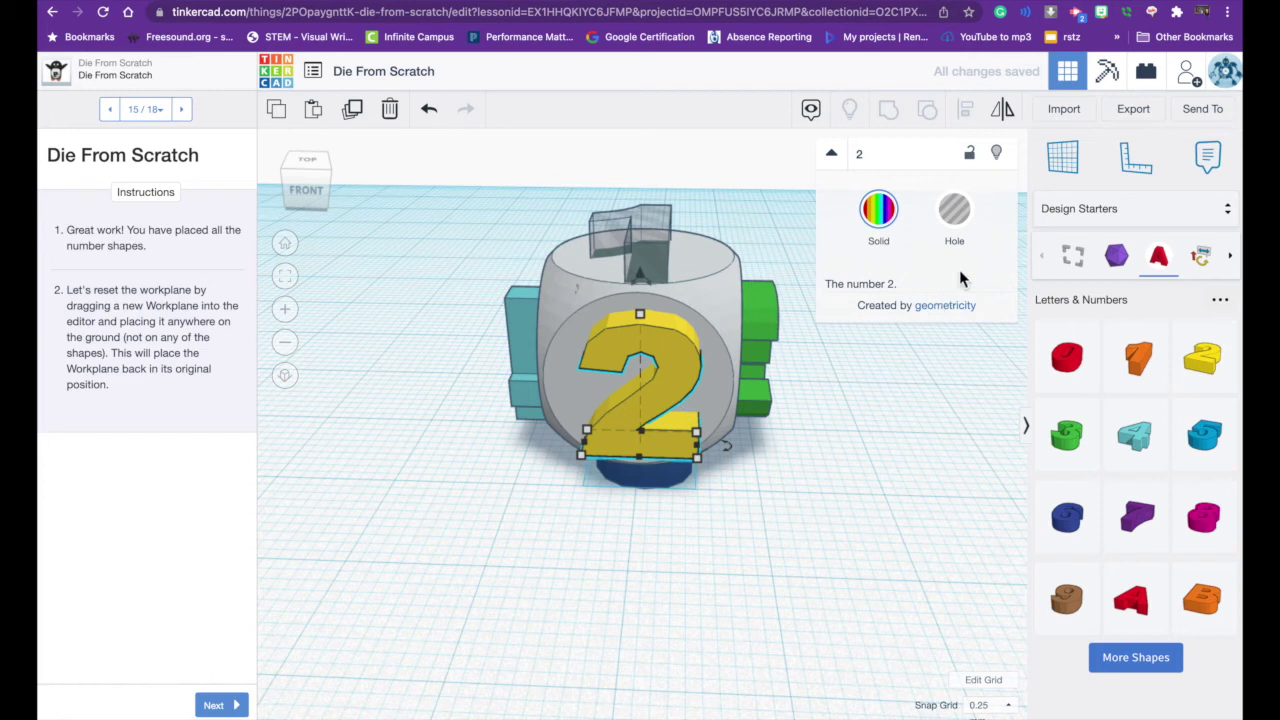
pyautogui.click(958, 232)
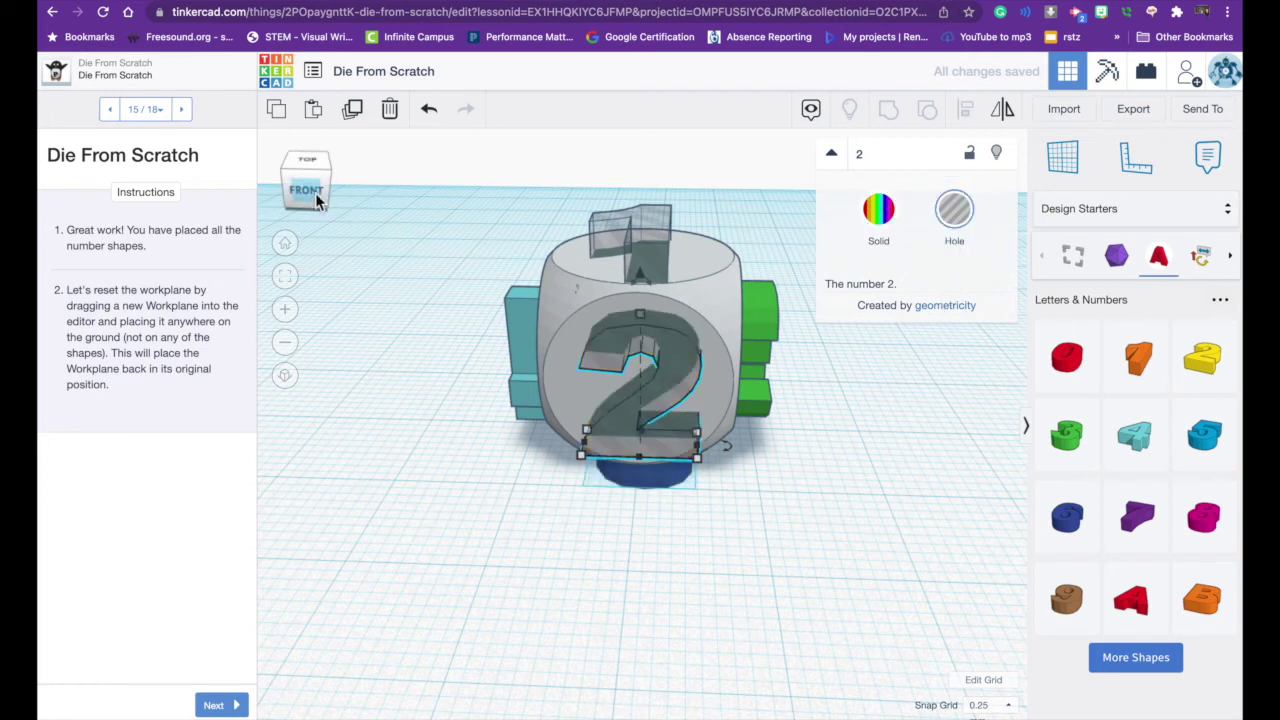
# Select numbers 3, 5, 4 and 6 around the die and make them holes together.
pyautogui.moveTo(309, 193); pyautogui.dragTo(285, 194)
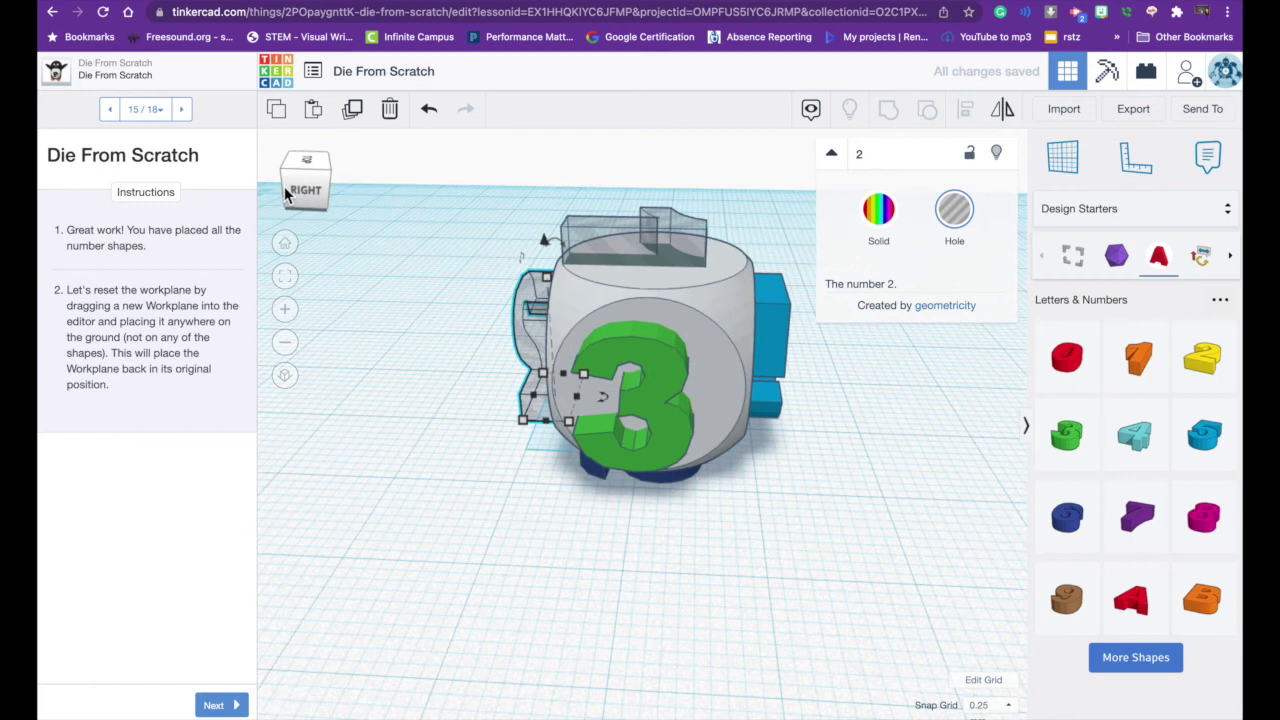
pyautogui.click(658, 373)
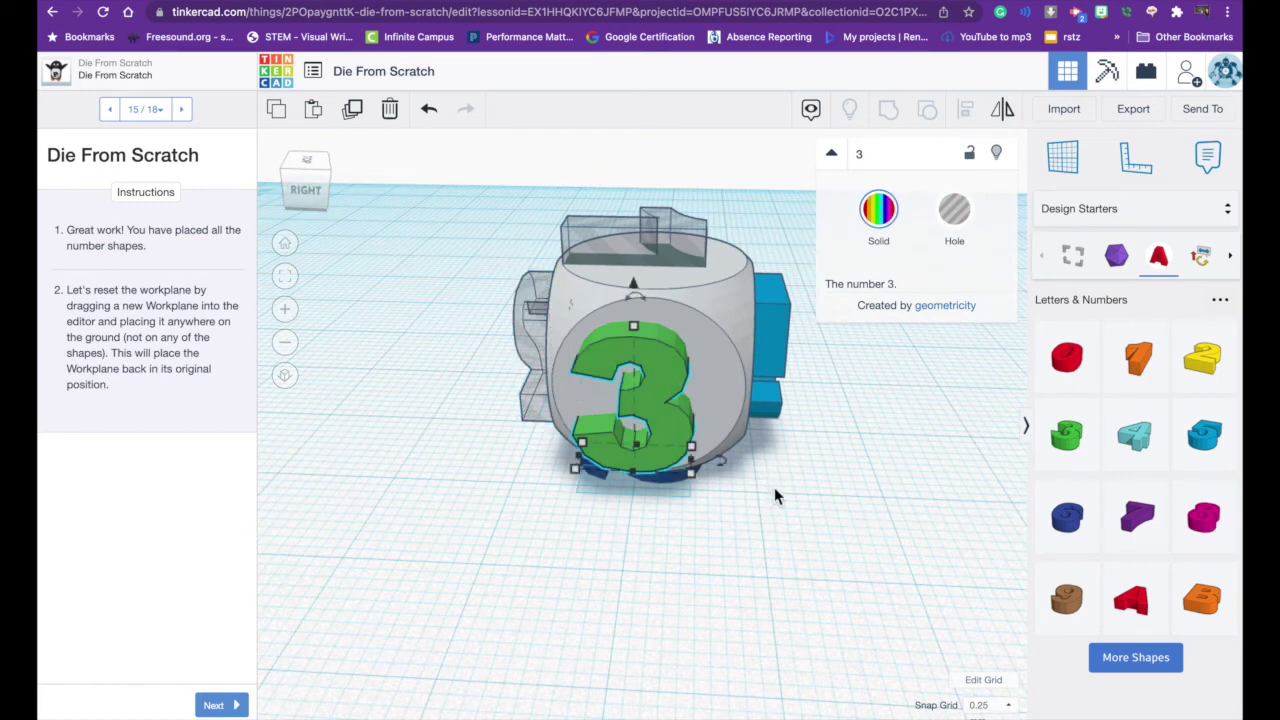
pyautogui.moveTo(309, 198); pyautogui.dragTo(288, 194)
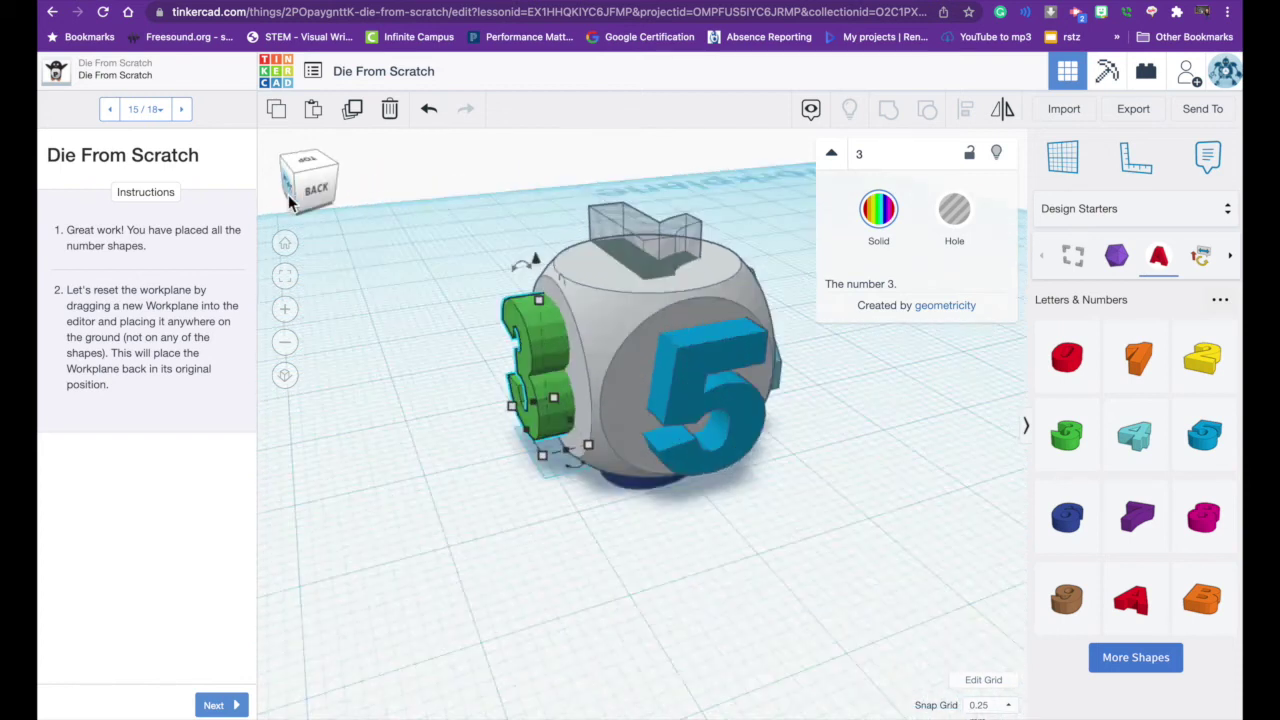
pyautogui.keyDown('shift'); pyautogui.click(641, 370); pyautogui.keyUp('shift')
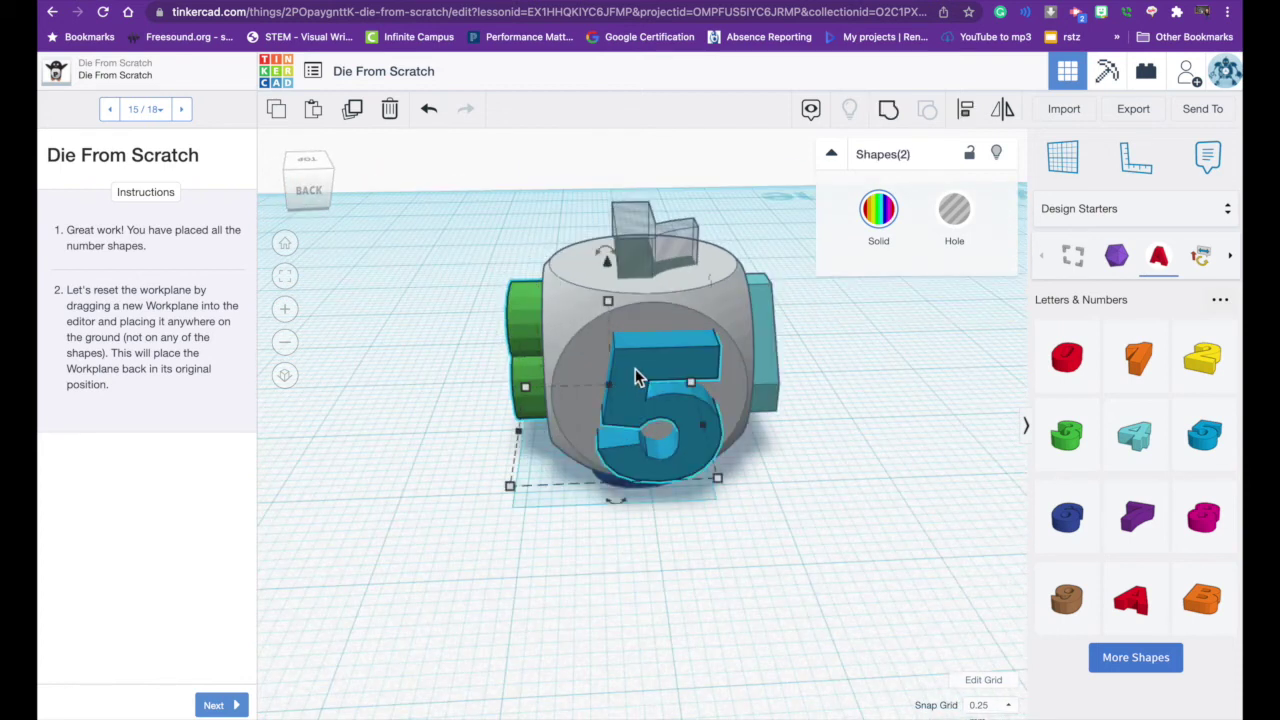
pyautogui.moveTo(307, 196); pyautogui.dragTo(283, 196)
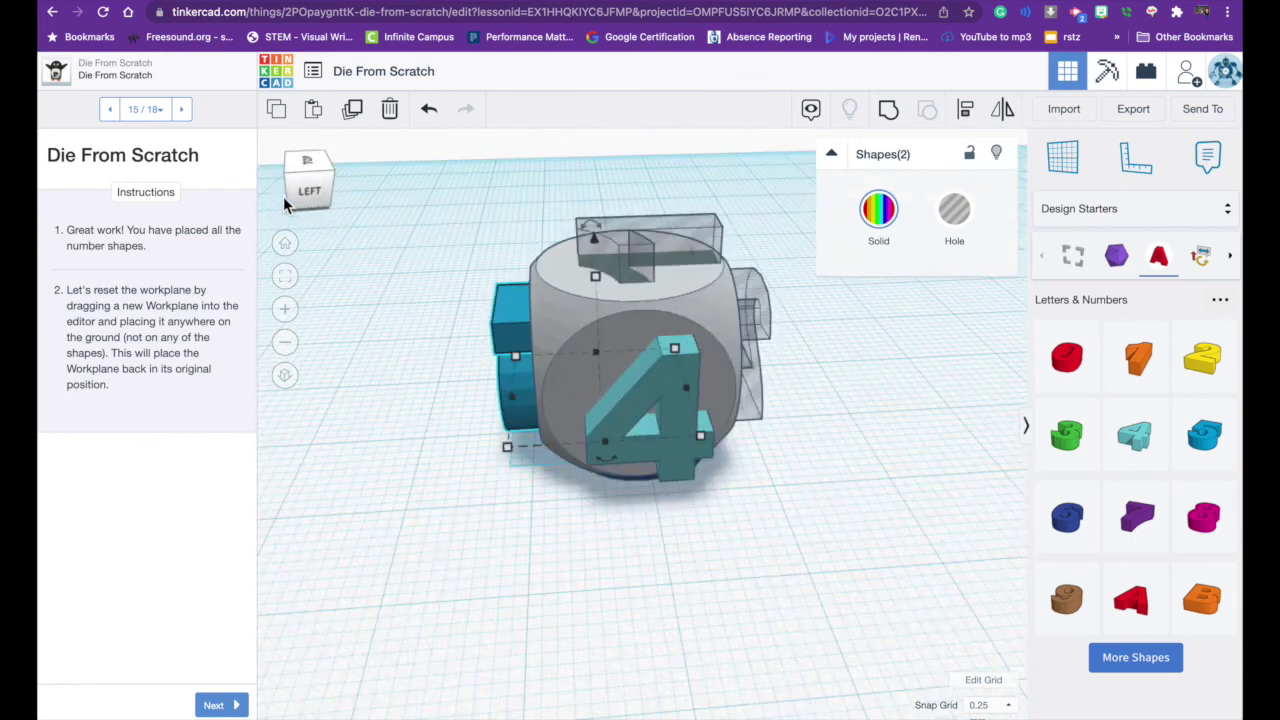
pyautogui.keyDown('shift'); pyautogui.click(678, 385); pyautogui.keyUp('shift')
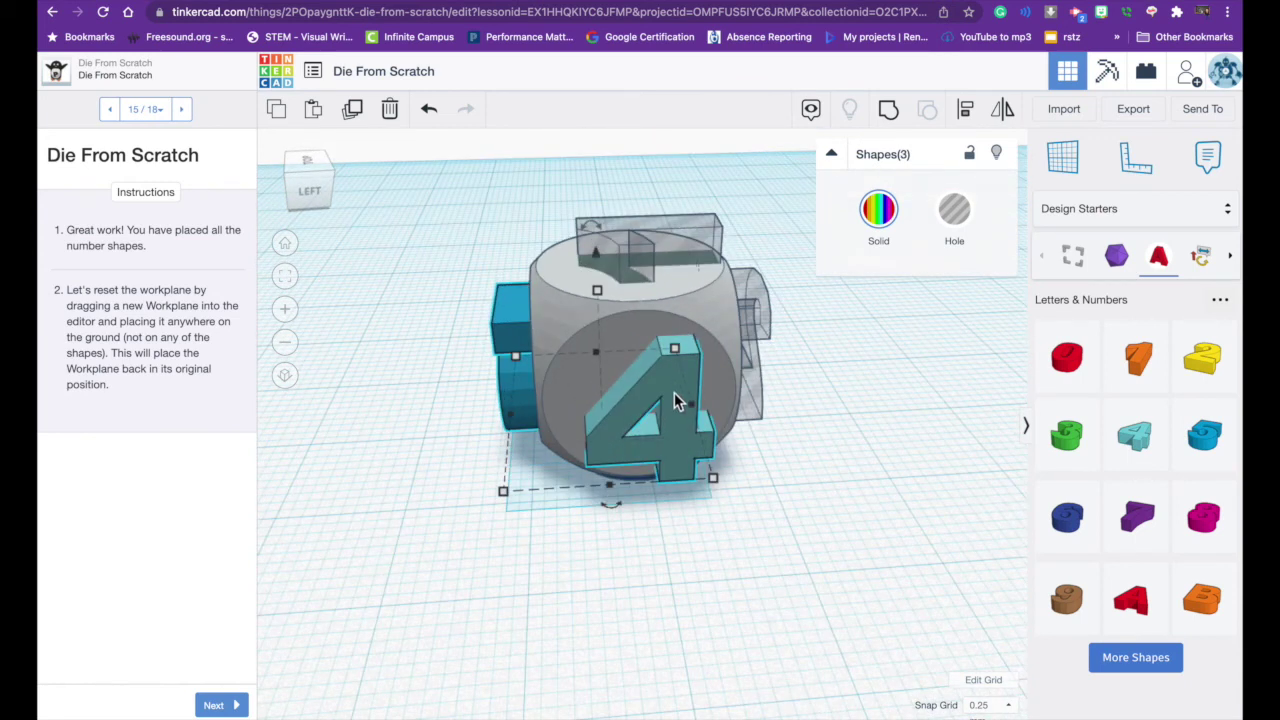
pyautogui.moveTo(305, 205); pyautogui.dragTo(305, 165)
pyautogui.keyDown('shift'); pyautogui.click(632, 407); pyautogui.keyUp('shift')
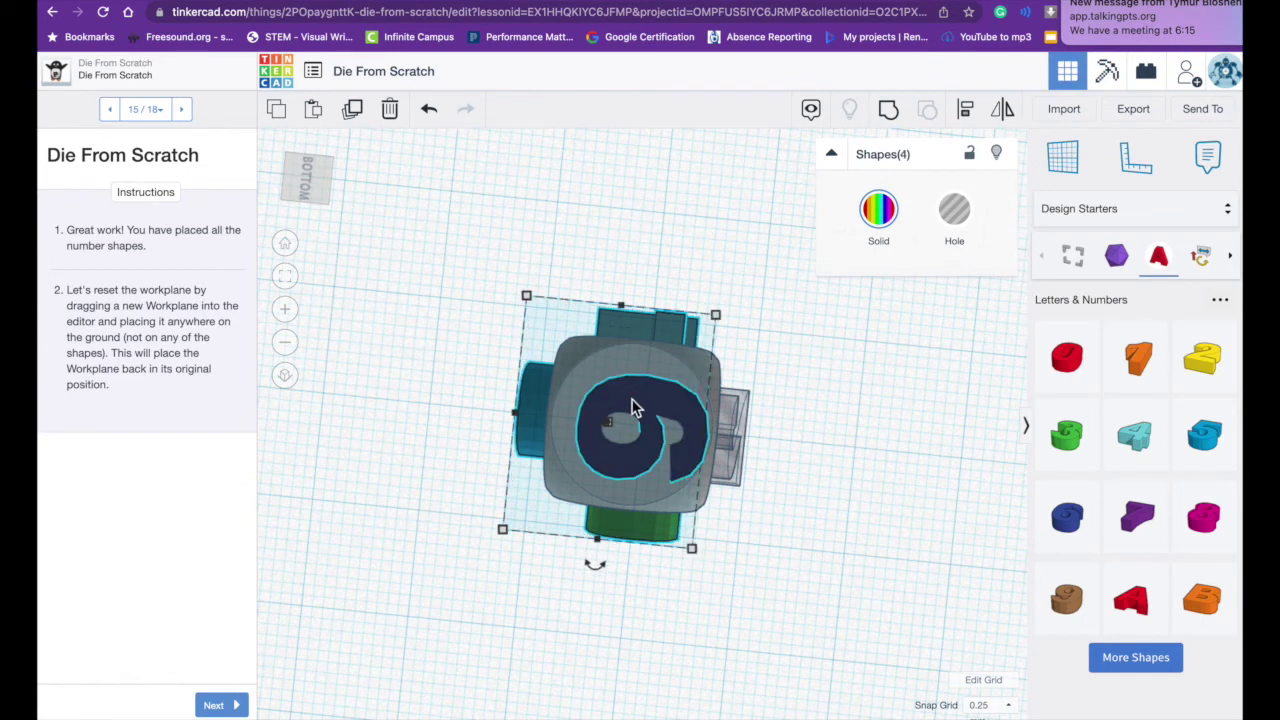
pyautogui.click(953, 212)
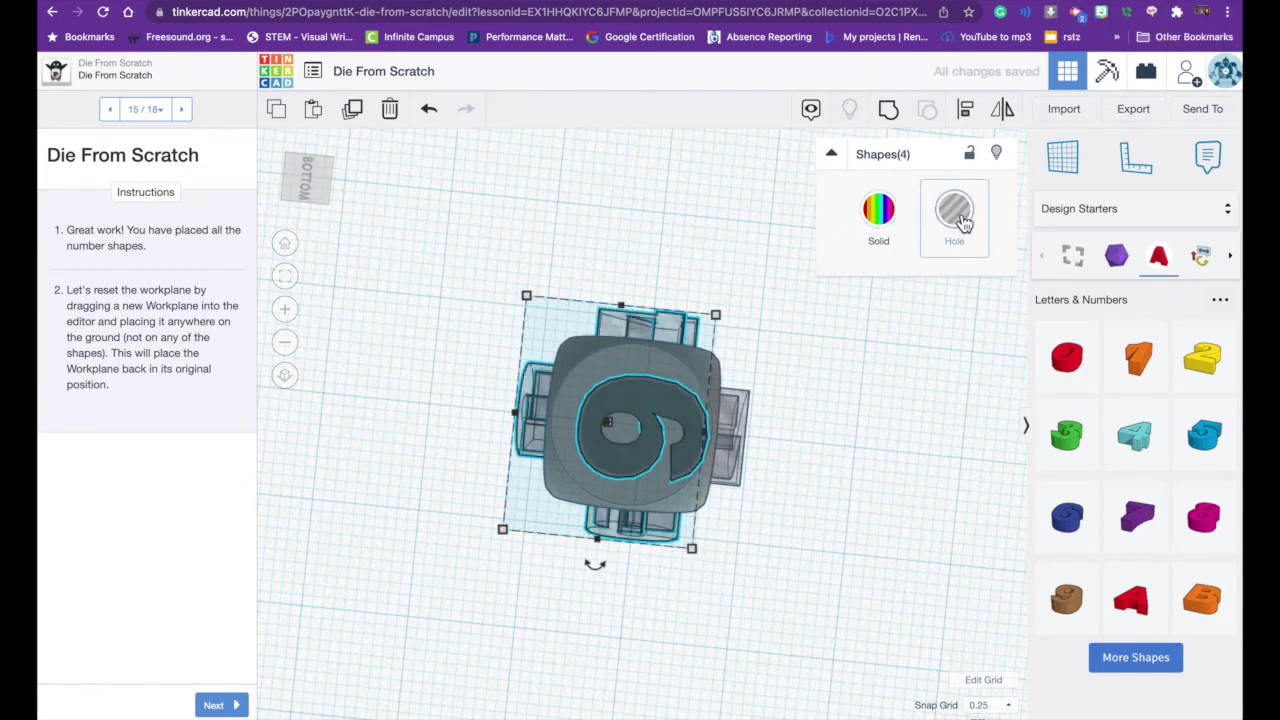
pyautogui.moveTo(308, 183); pyautogui.dragTo(379, 218)
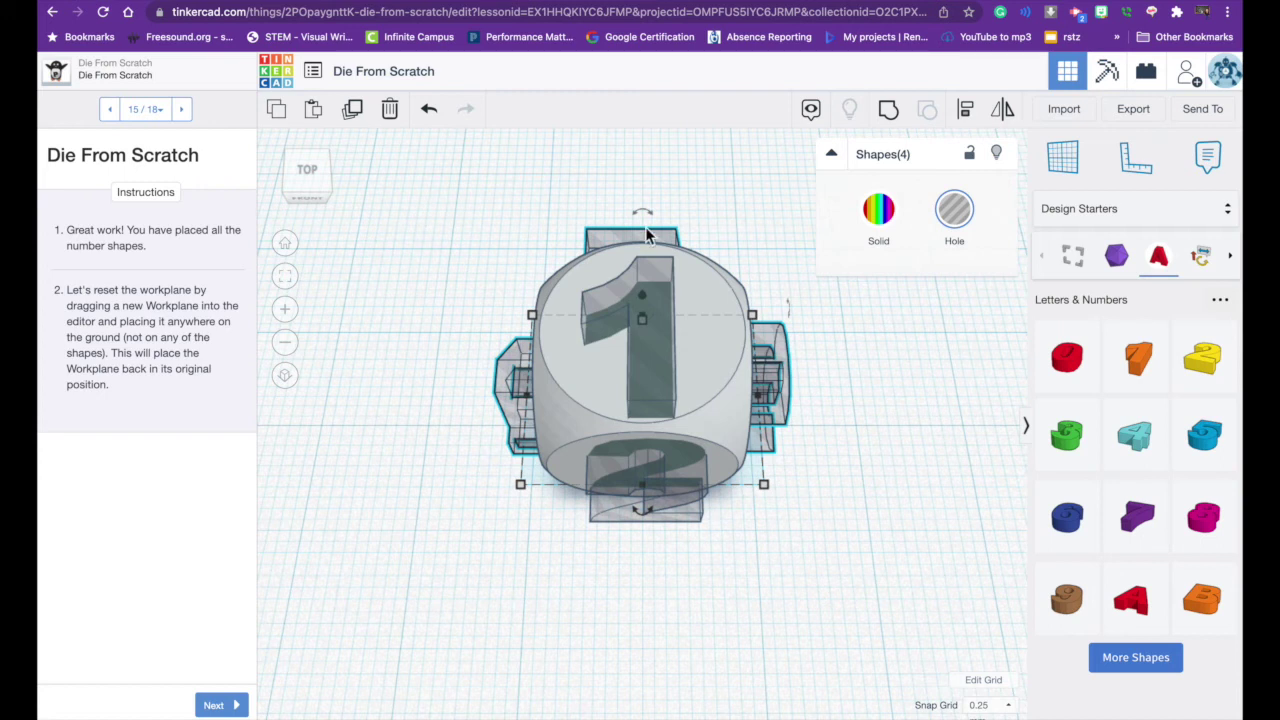
# Select all seven shapes with Ctrl+A, group them, and check the recessed 5 and 4 faces.
pyautogui.moveTo(401, 231); pyautogui.dragTo(851, 612)
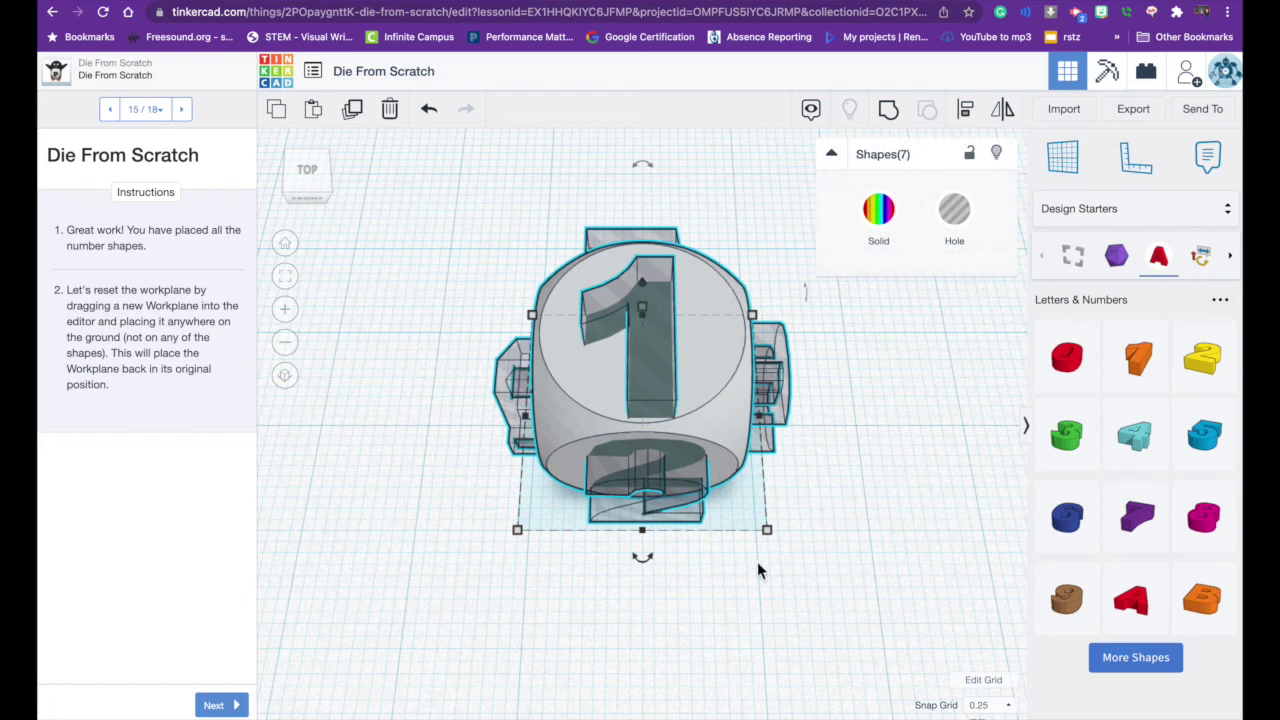
pyautogui.click(761, 574)
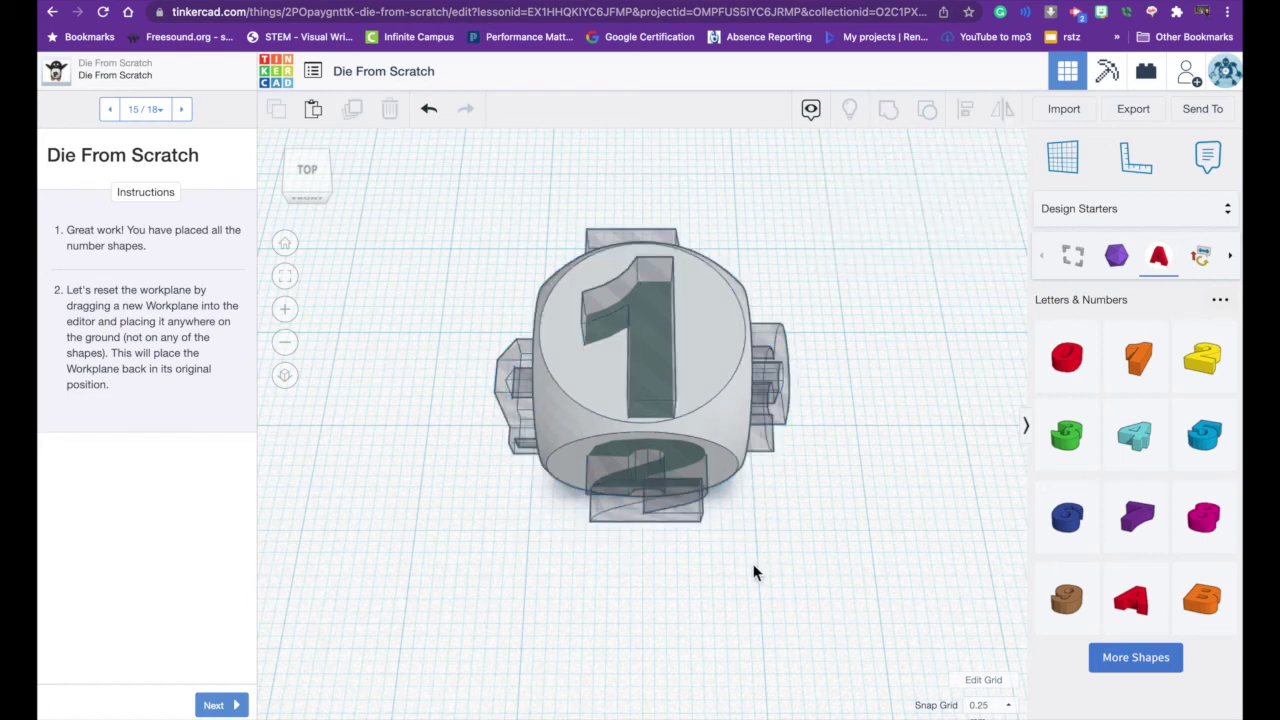
pyautogui.hotkey('ctrl', 'a')
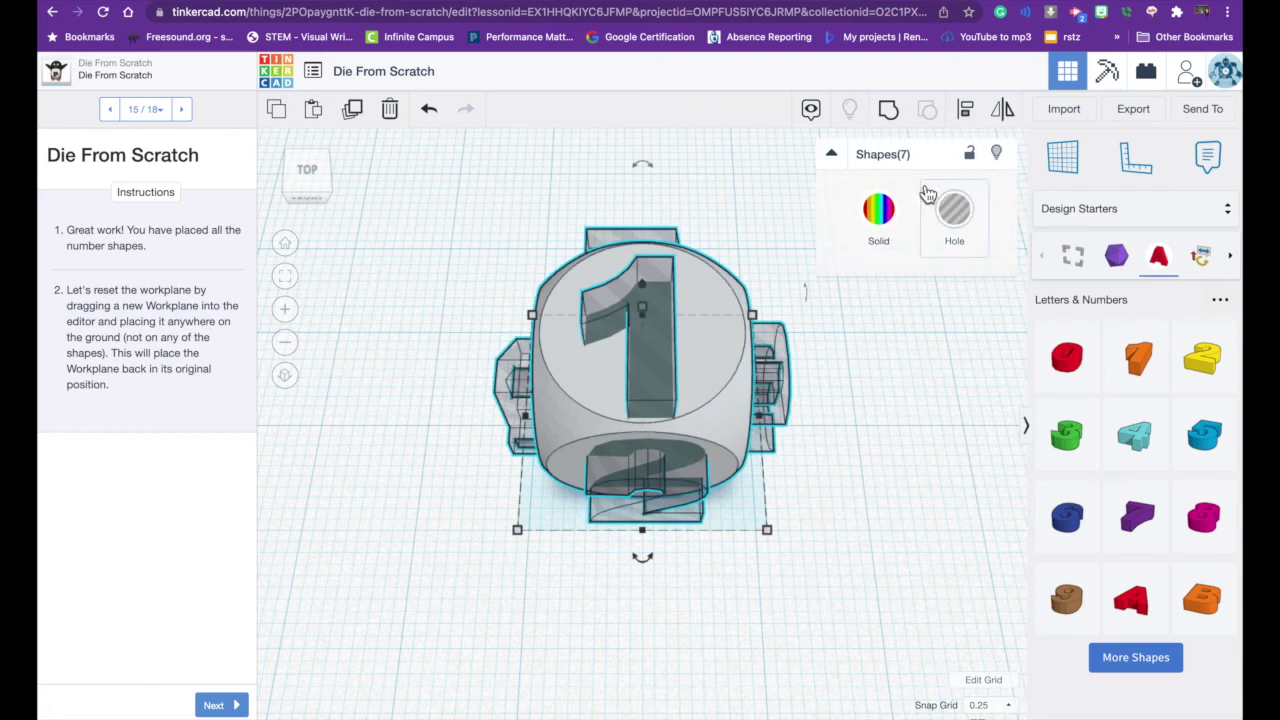
pyautogui.click(889, 112)
pyautogui.click(303, 200)
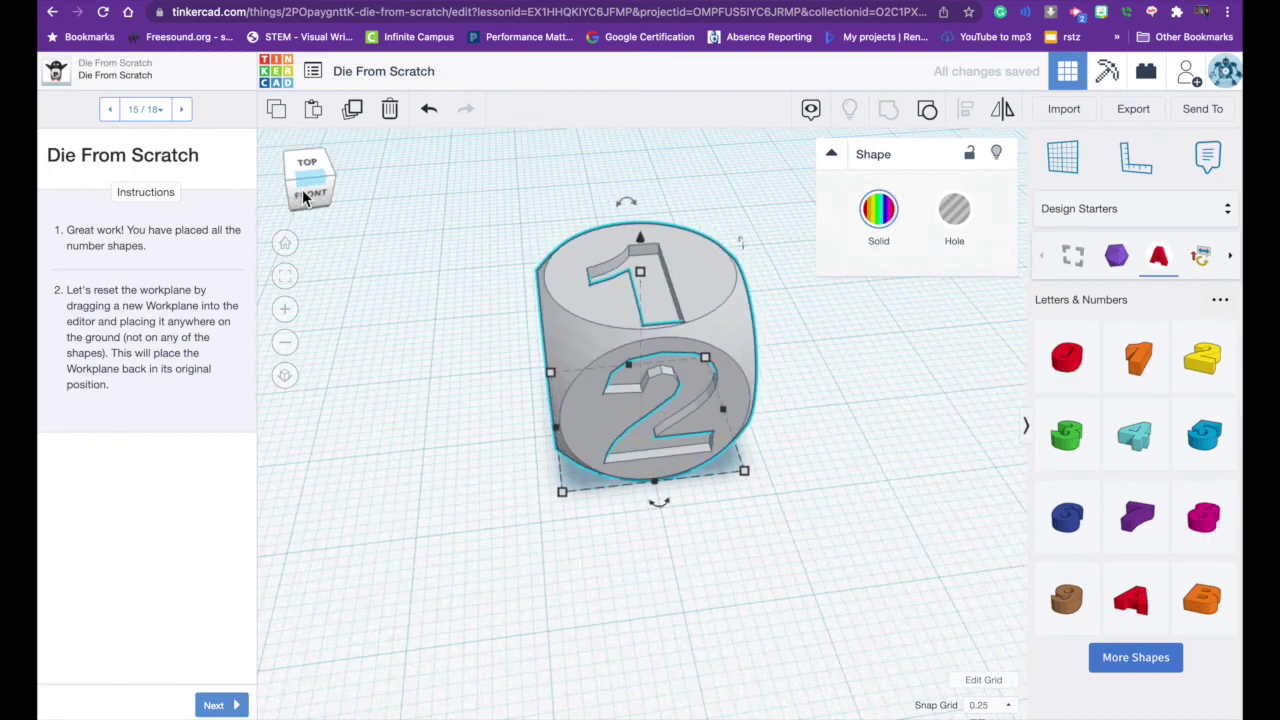
pyautogui.click(316, 198)
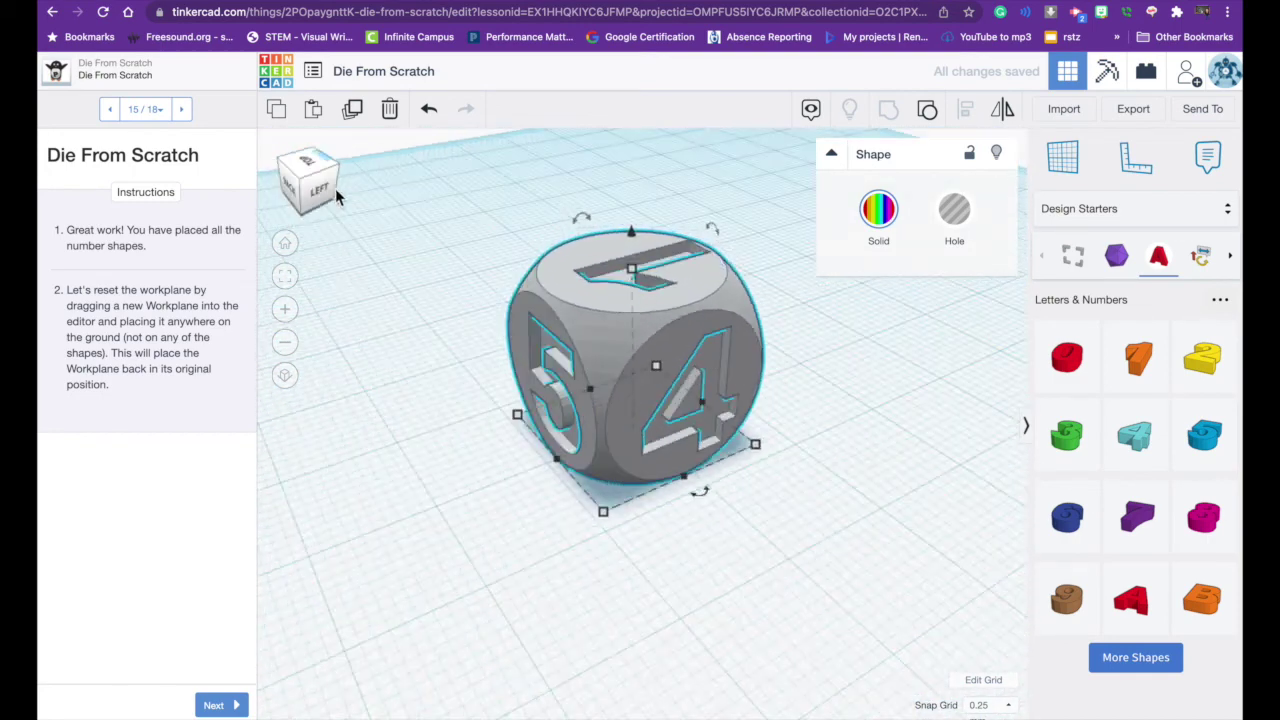
# Colour the grouped die blue, check it from top and left, then go to Google Classroom.
pyautogui.click(878, 212)
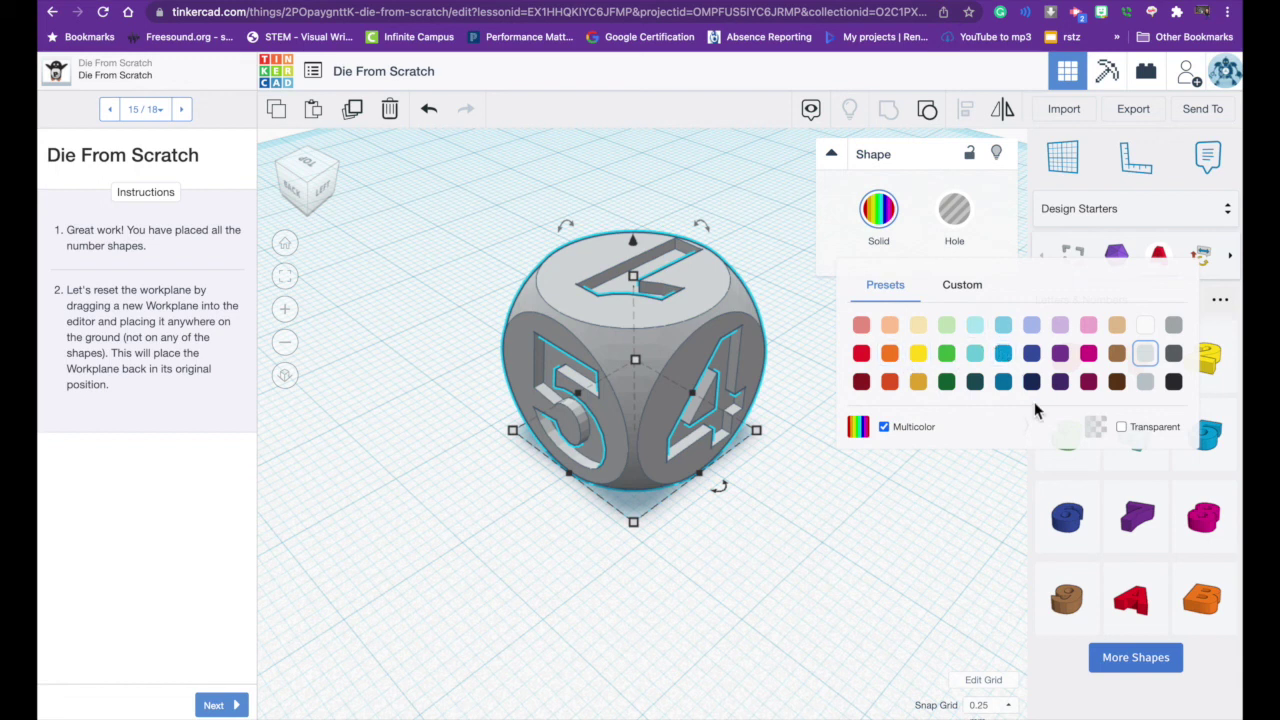
pyautogui.click(397, 240)
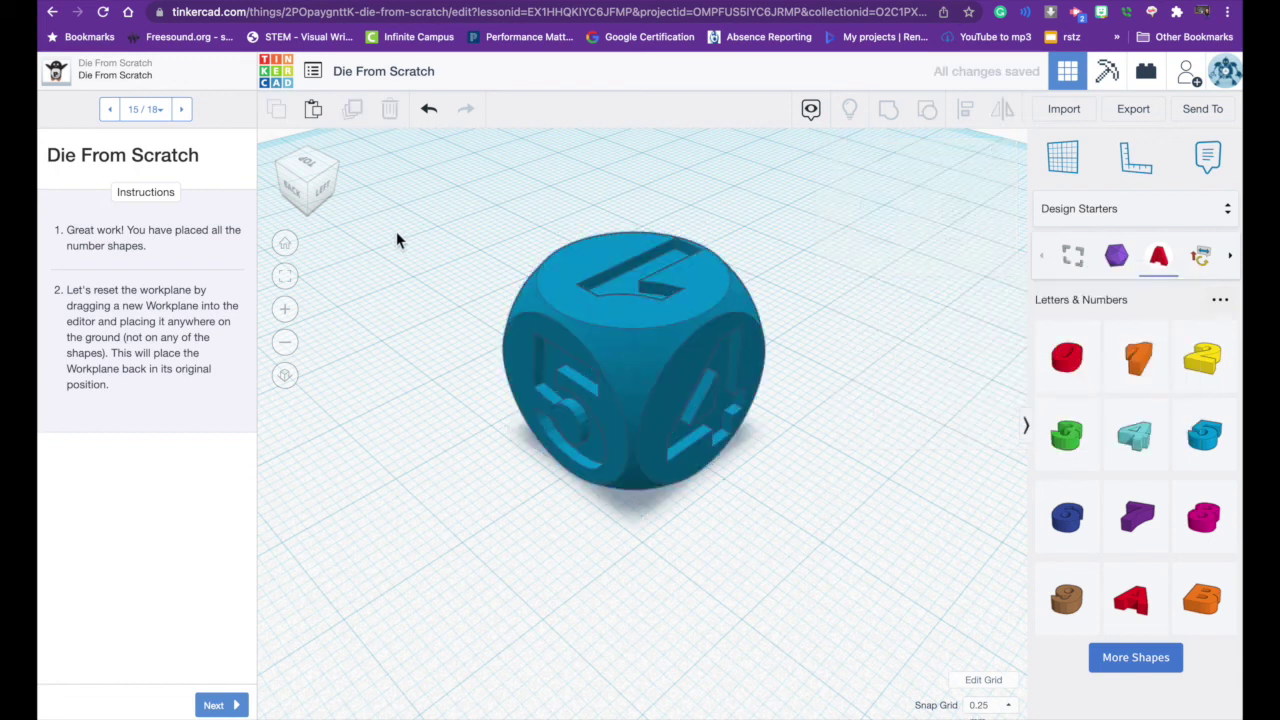
pyautogui.click(310, 170)
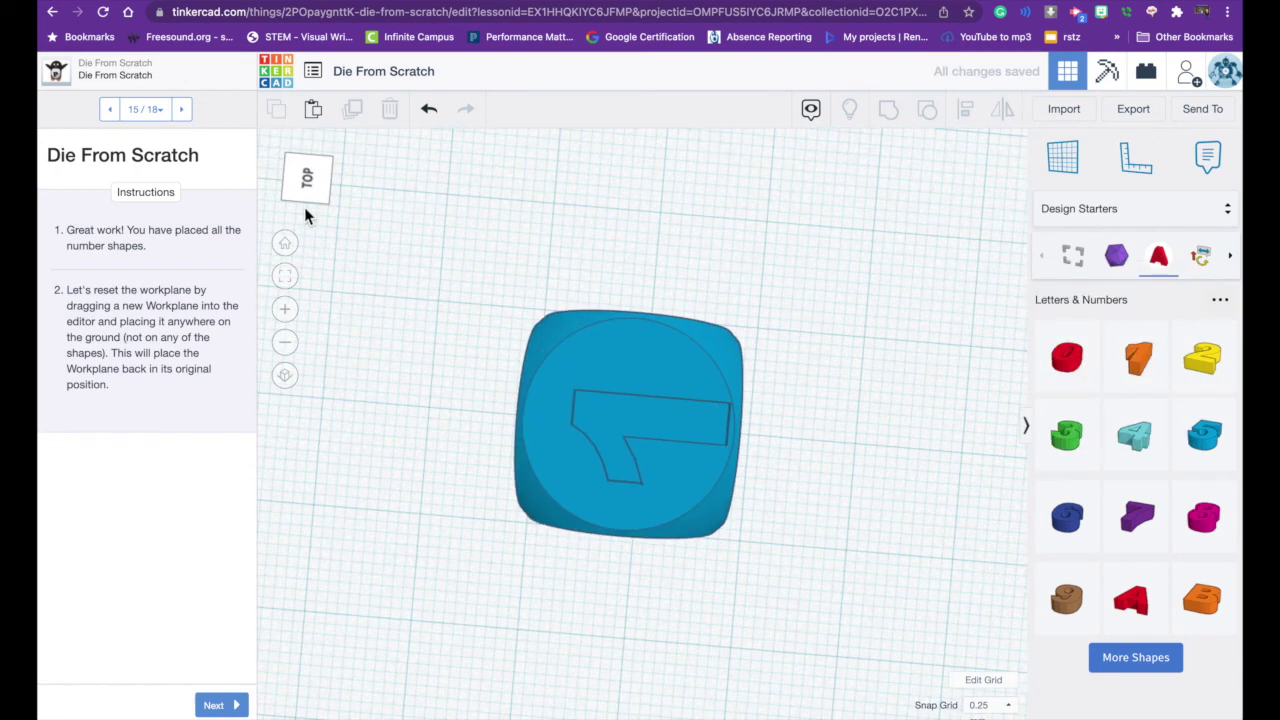
pyautogui.click(307, 207)
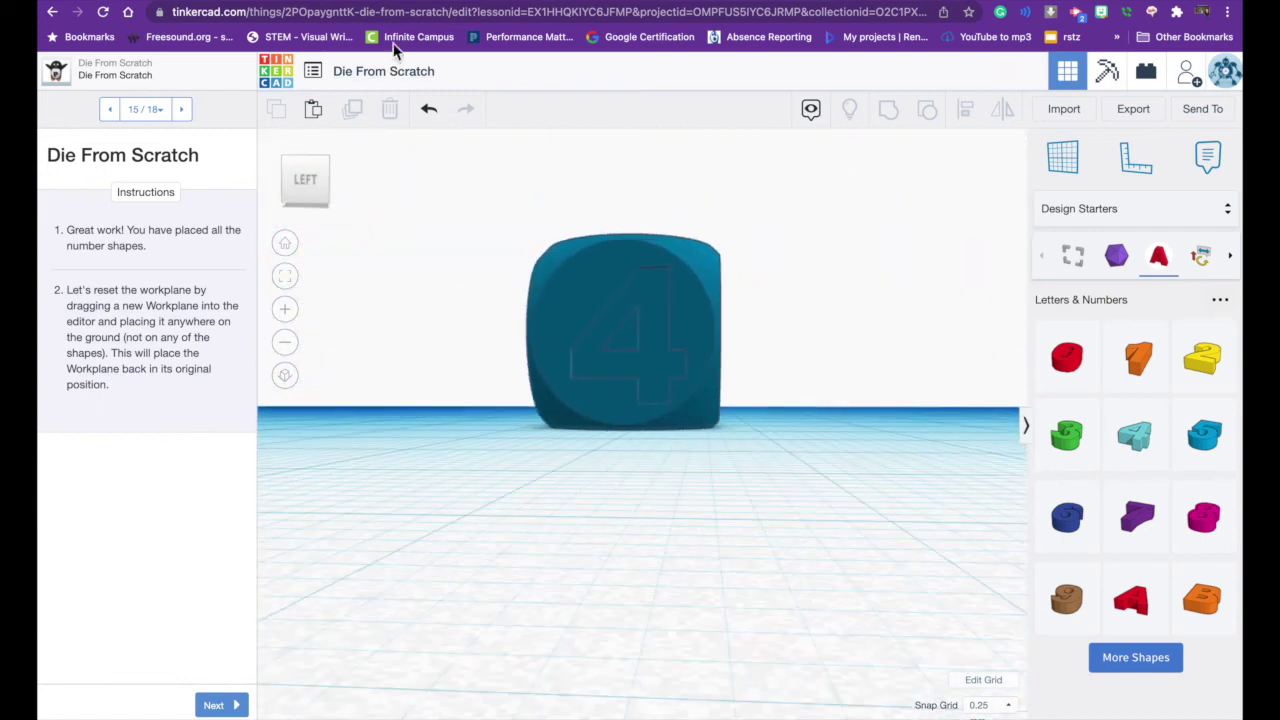
pyautogui.click(388, 2)
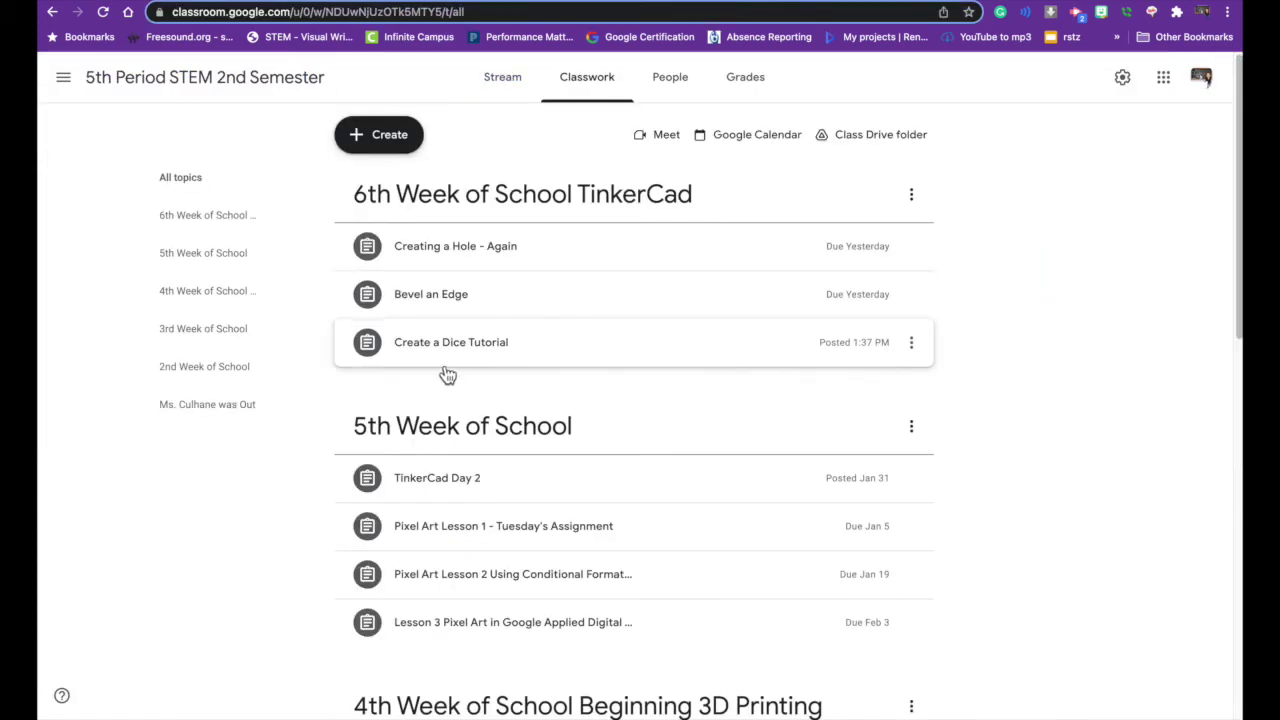